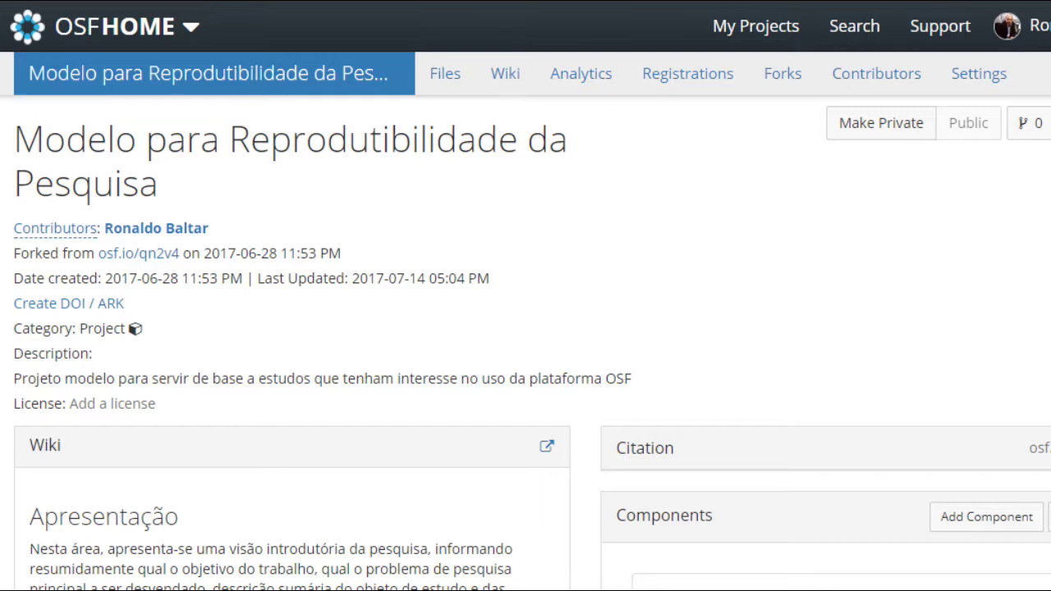
Step: Mark each listed component from Pesquisa Bibliográfica to sub-Projeto with a short red annotation stroke
scroll(532, 343, down, 4)
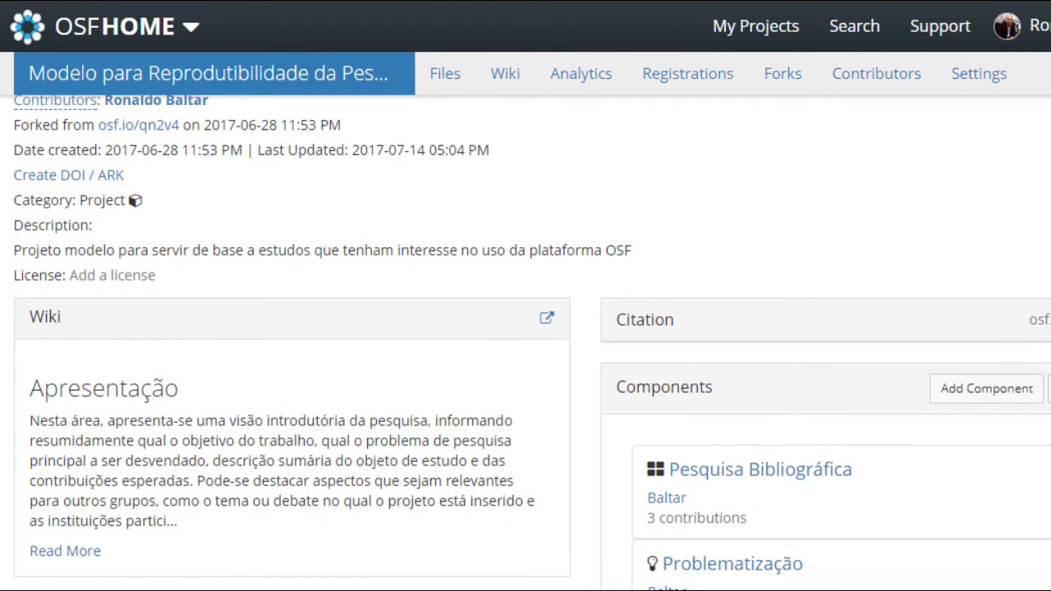
scroll(532, 342, down, 2)
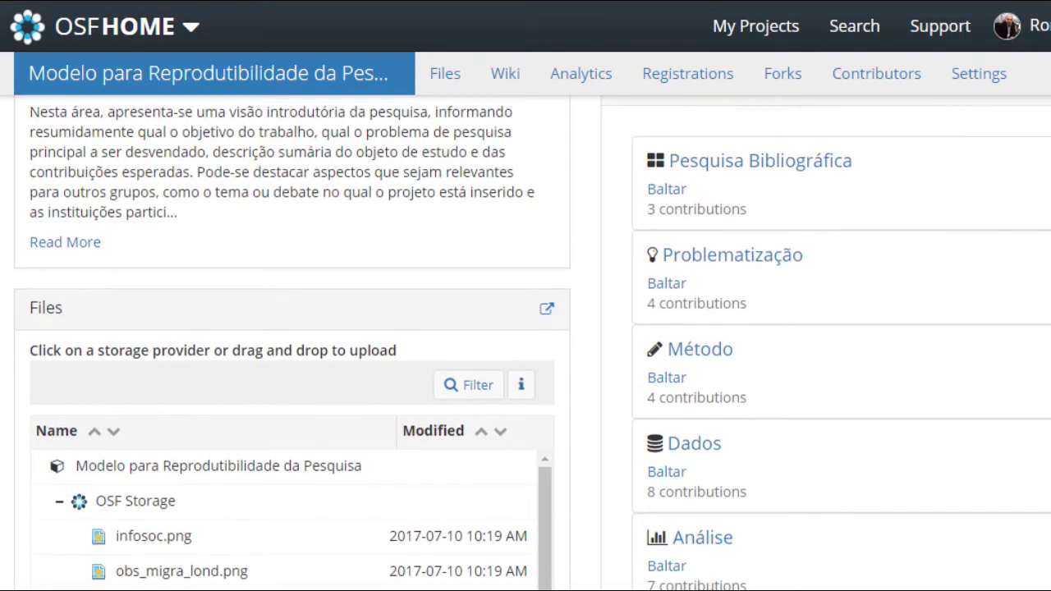
key(ctrl)
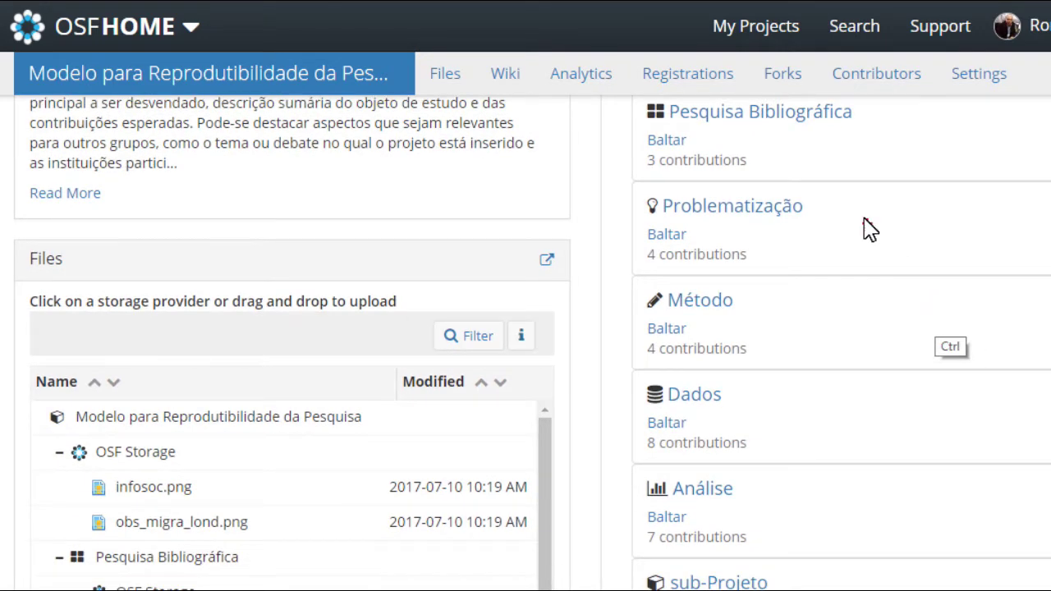
drag(849, 217, 866, 201)
drag(837, 317, 859, 294)
drag(815, 417, 839, 389)
drag(800, 502, 822, 484)
drag(824, 573, 838, 554)
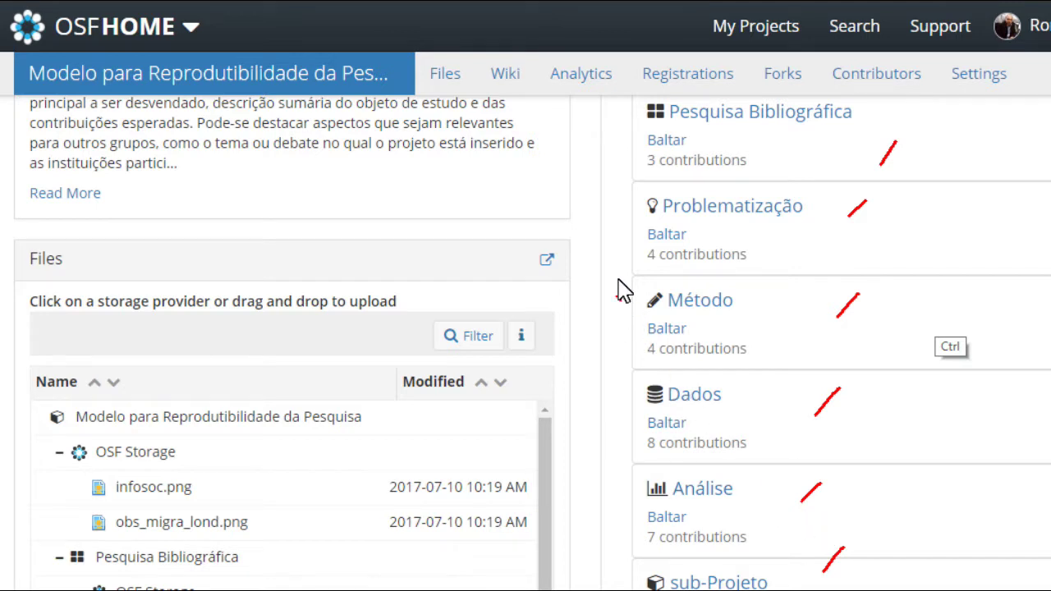
Step: Draw red brackets beside the components from Pesquisa Bibliográfica to Análise and circle the project's Wiki link
drag(631, 129, 631, 501)
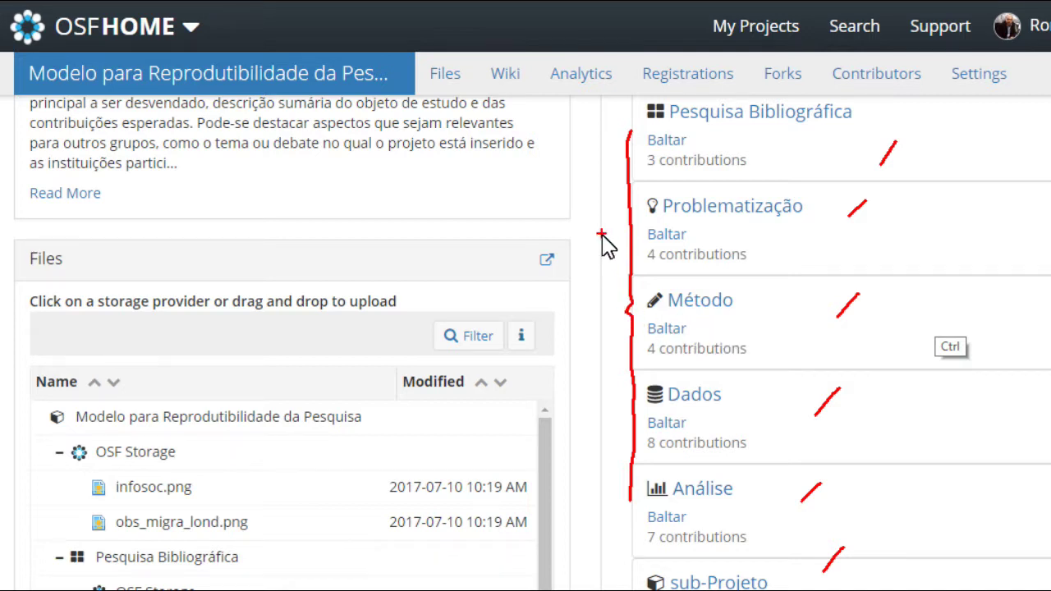
mouse_move(631, 123)
mouse_down()
mouse_move(617, 176)
mouse_move(624, 299)
mouse_move(612, 320)
mouse_move(625, 349)
mouse_move(631, 540)
mouse_up()
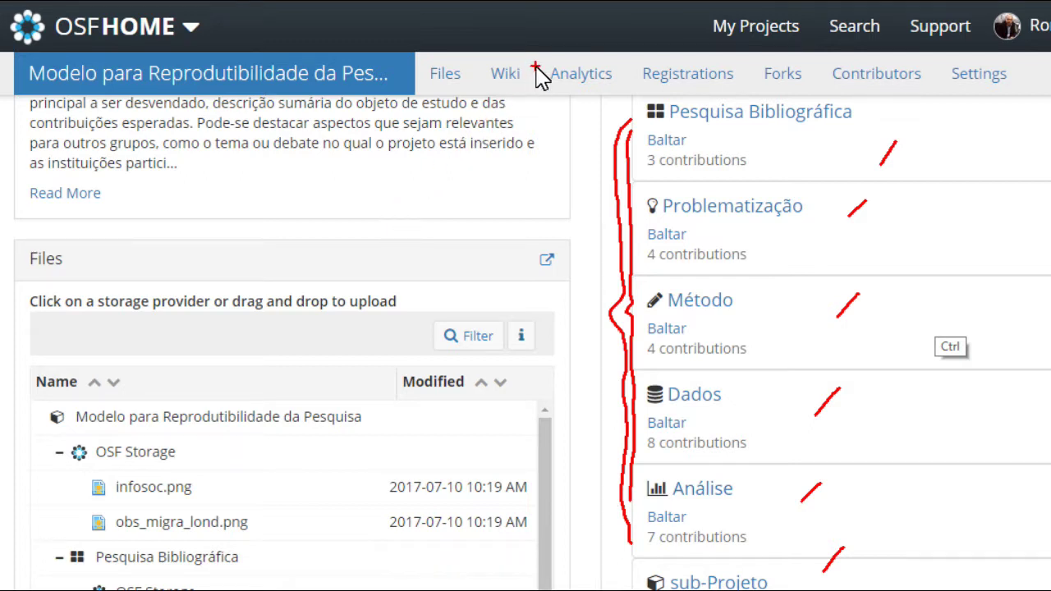
mouse_move(538, 60)
mouse_down()
mouse_move(488, 55)
mouse_move(493, 103)
mouse_move(532, 52)
mouse_up()
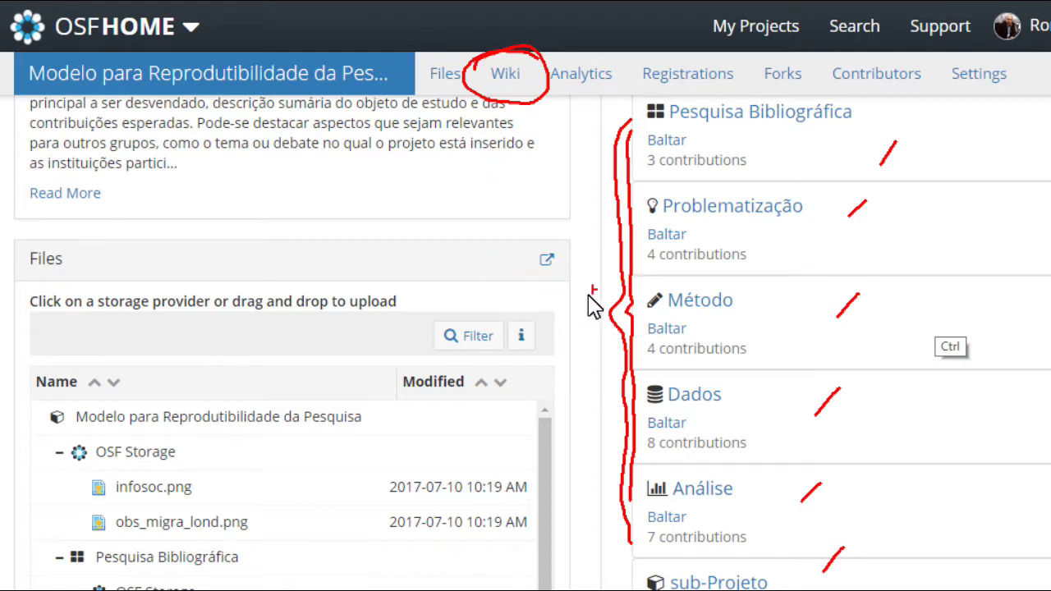
Step: Circle OSF Storage in the file tree and draw arrows from the components bracket to OSF Storage and Pesquisa Bibliográfica
mouse_move(194, 441)
mouse_down()
mouse_move(67, 441)
mouse_move(56, 466)
mouse_move(181, 481)
mouse_move(193, 444)
mouse_up()
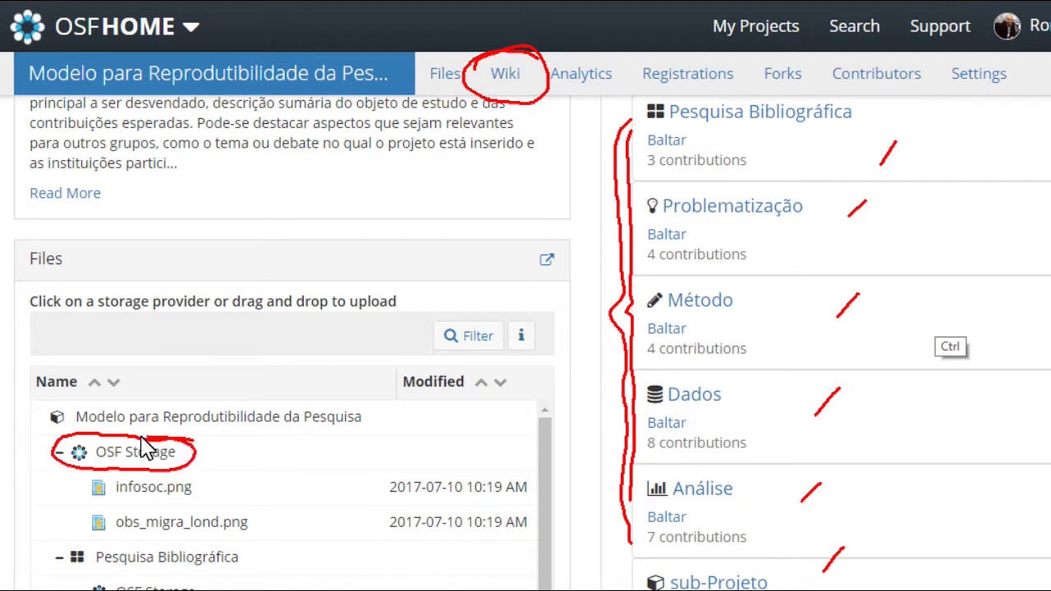
mouse_move(61, 464)
mouse_down()
mouse_move(122, 480)
mouse_move(189, 469)
mouse_up()
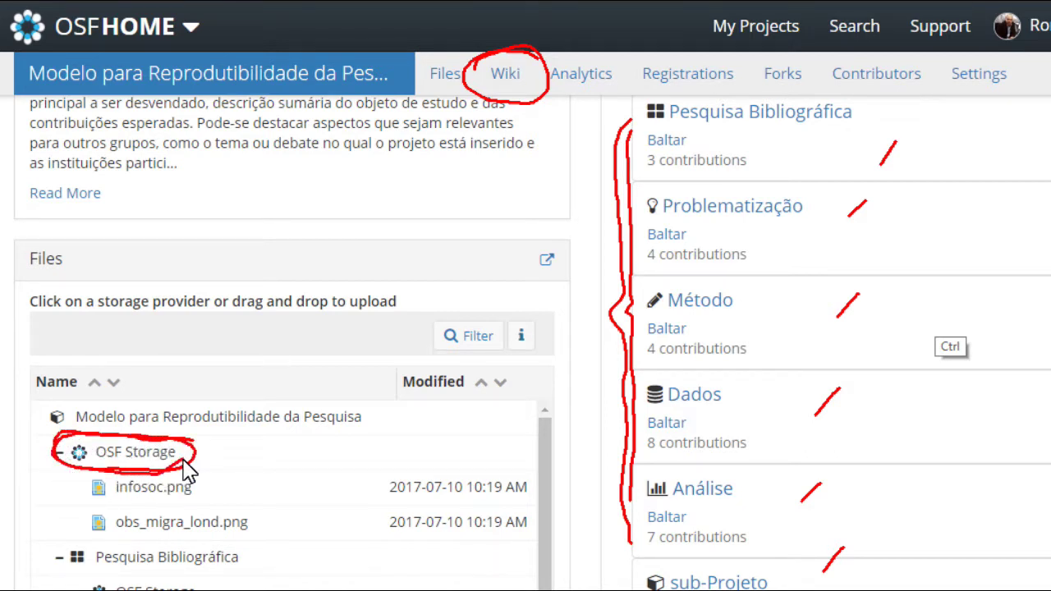
mouse_move(621, 164)
mouse_down()
mouse_move(615, 324)
mouse_move(638, 534)
mouse_up()
mouse_move(625, 306)
mouse_down()
mouse_move(521, 333)
mouse_move(251, 451)
mouse_move(258, 462)
mouse_up()
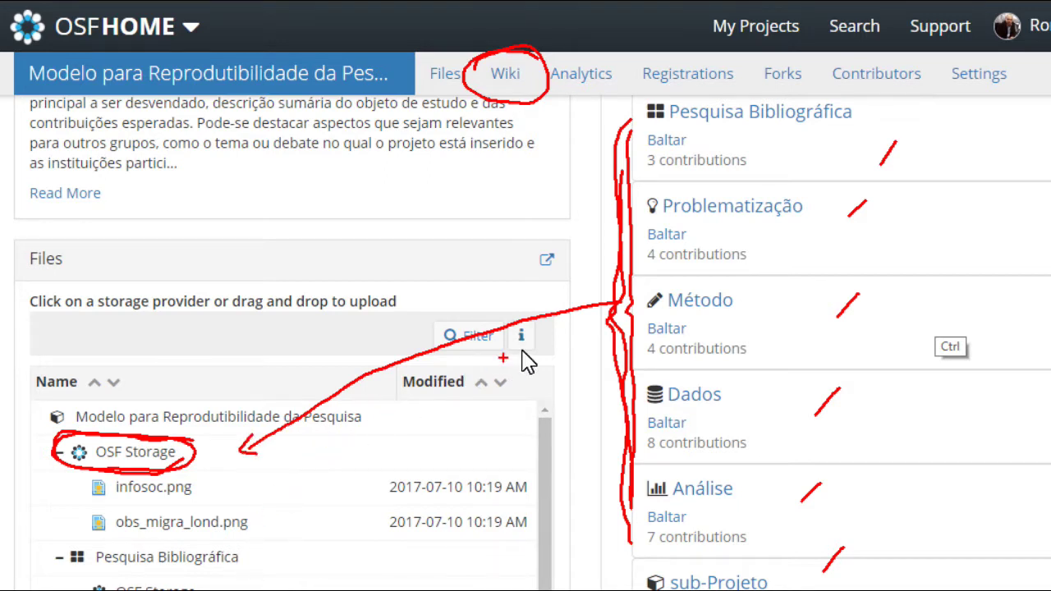
mouse_move(606, 318)
mouse_down()
mouse_move(394, 443)
mouse_move(265, 558)
mouse_move(281, 552)
mouse_up()
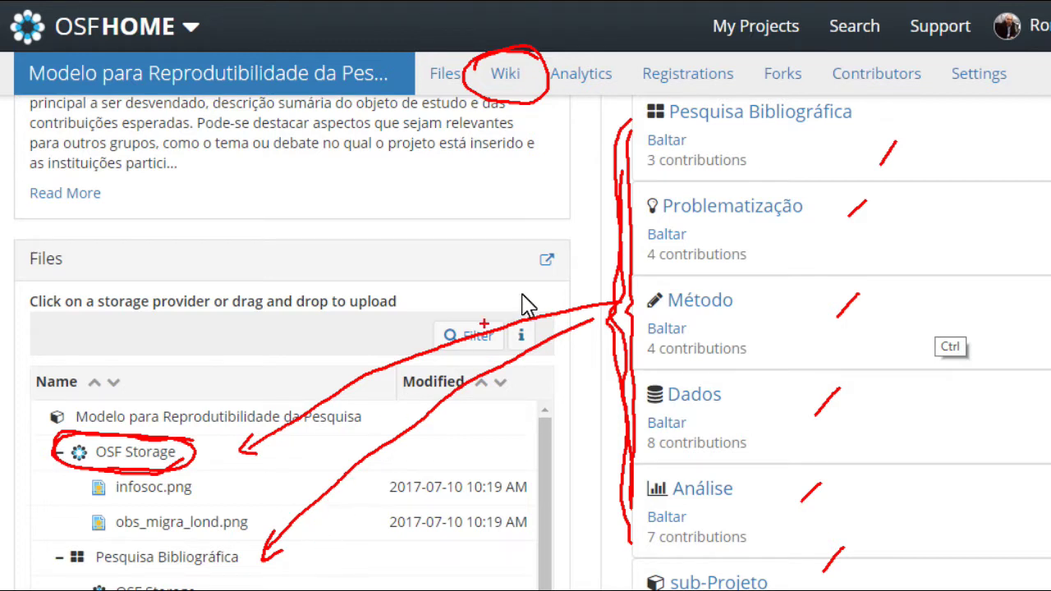
Step: Underline Problematização and the file tree's Pesquisa Bibliográfica, circle the Files heading, and clear all annotations
mouse_move(772, 233)
mouse_down()
mouse_move(785, 229)
mouse_move(765, 232)
mouse_up()
drag(105, 574, 222, 564)
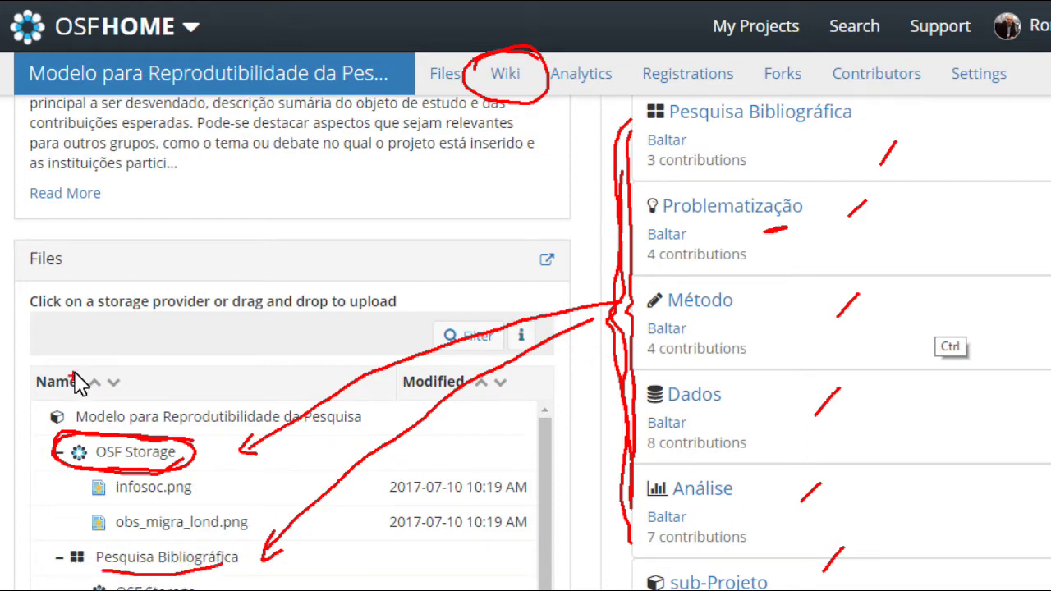
mouse_move(97, 246)
mouse_down()
mouse_move(41, 237)
mouse_move(47, 289)
mouse_move(99, 250)
mouse_up()
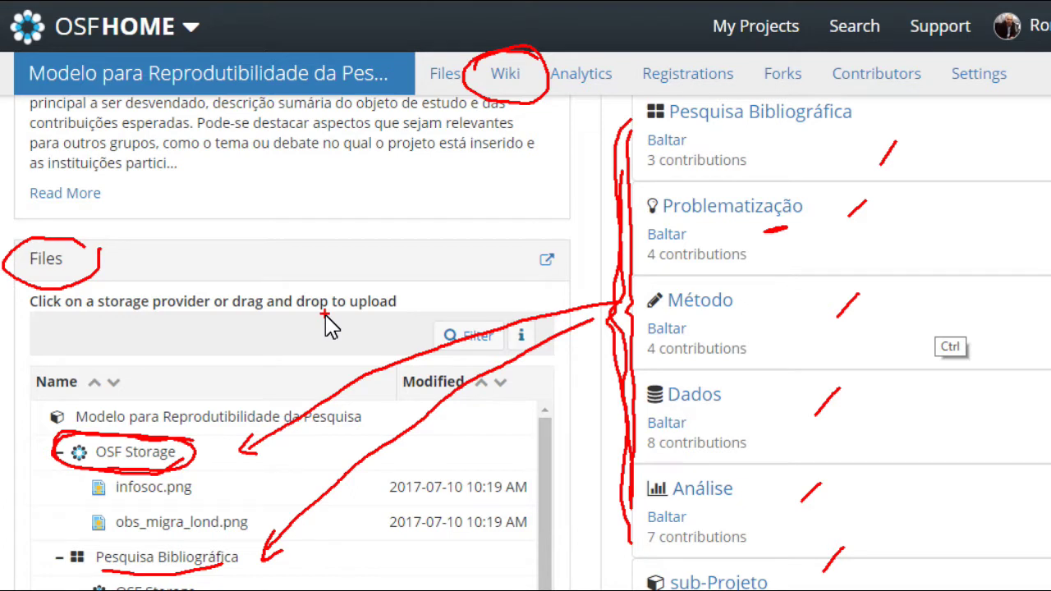
key(Escape)
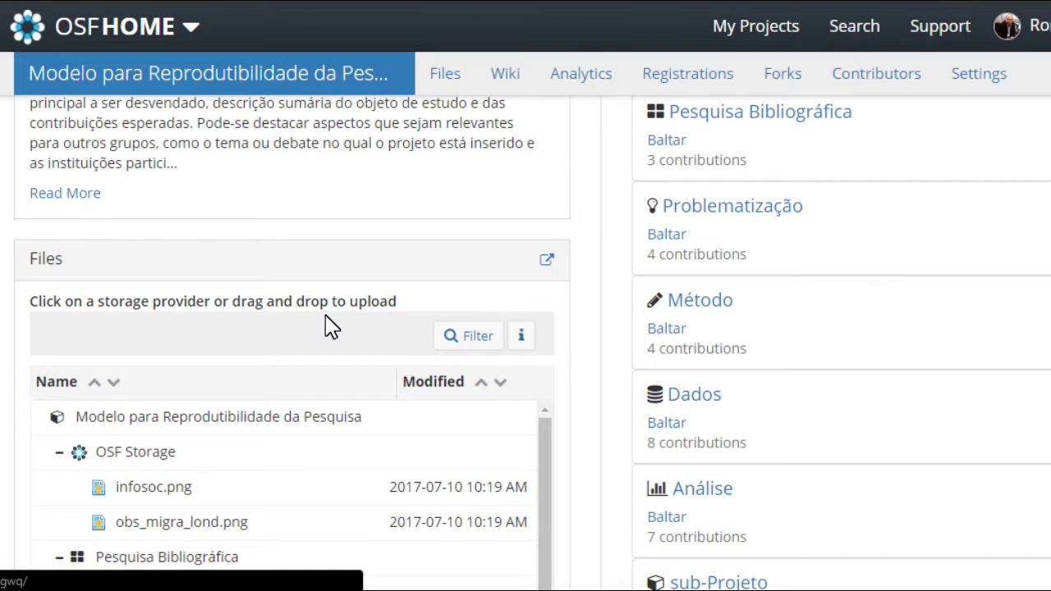
Step: Examine the project's file tree down to the Google Drive folders under Dados and Análise
scroll(326, 316, down, 2)
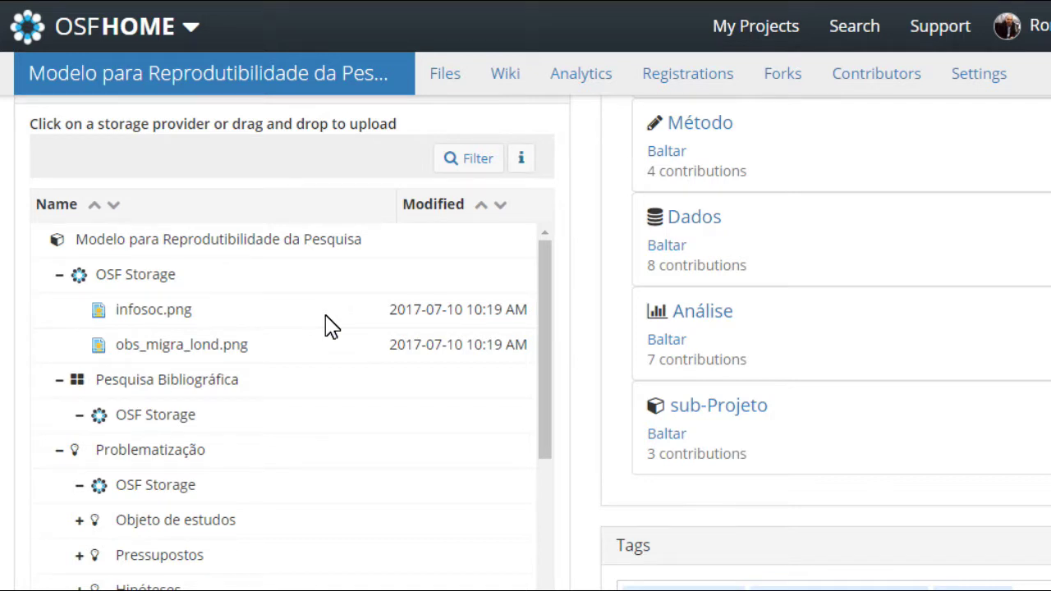
scroll(329, 326, down, 3)
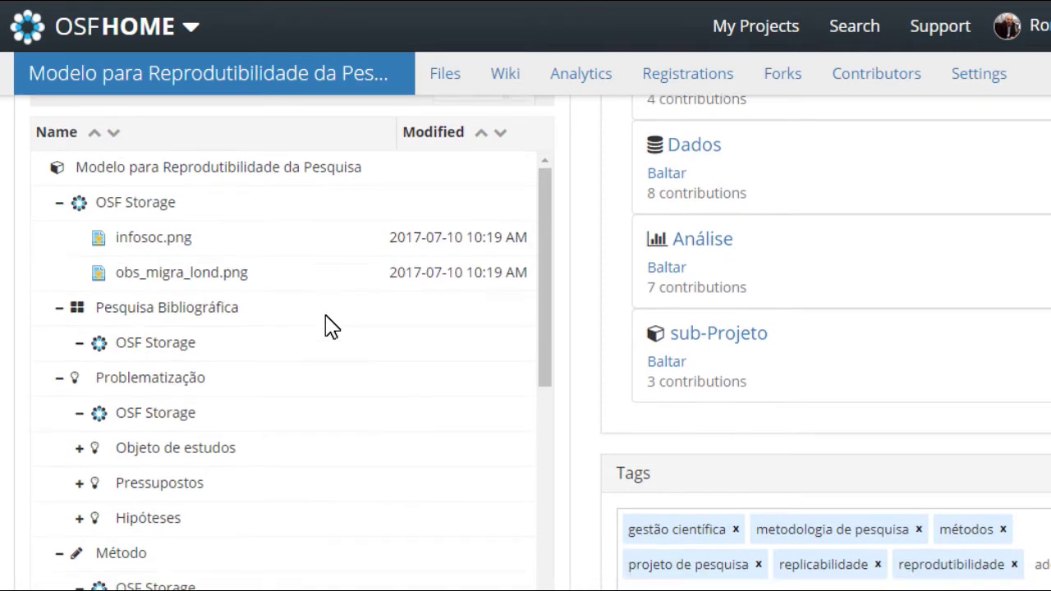
scroll(328, 326, down, 2)
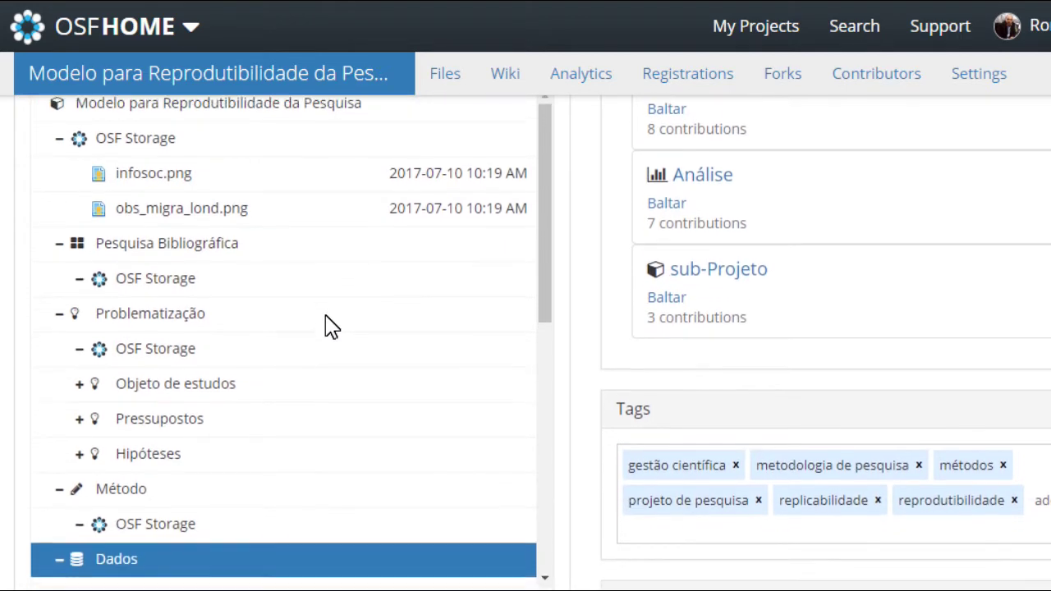
scroll(329, 326, down, 1)
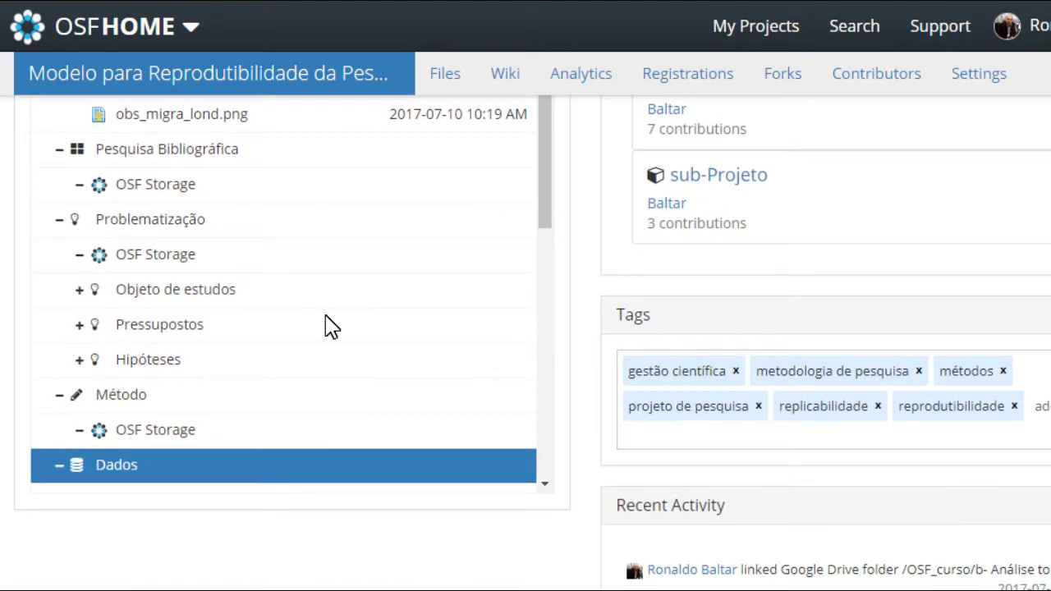
scroll(329, 326, down, 4)
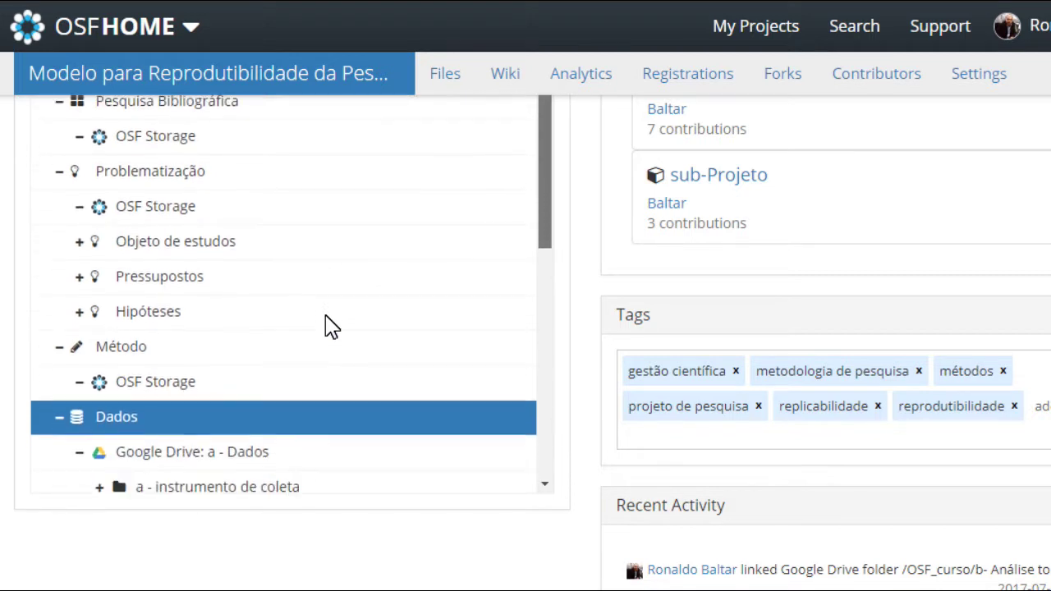
scroll(328, 326, down, 5)
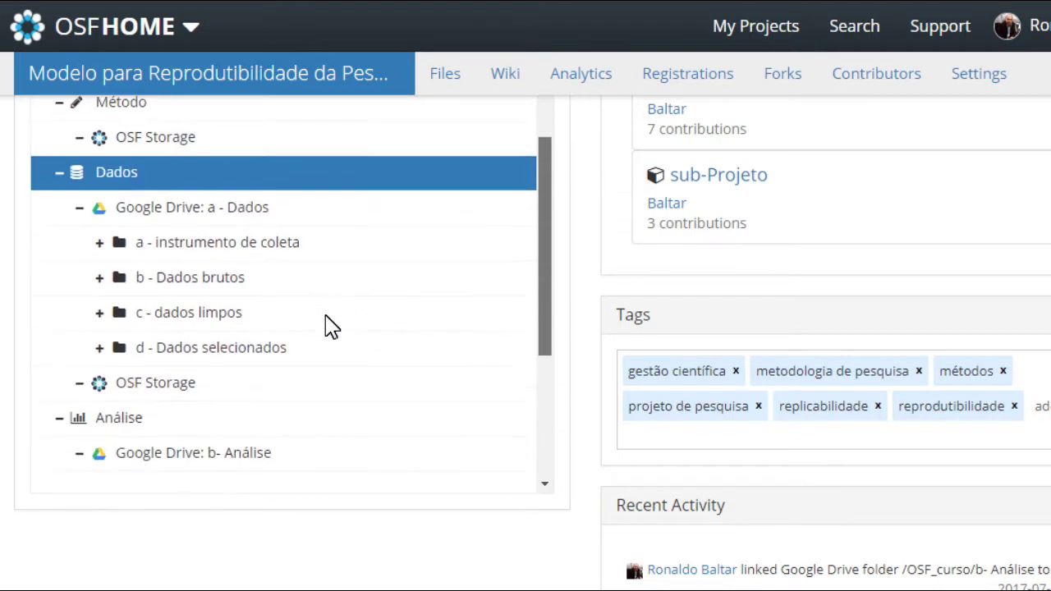
scroll(329, 326, down, 3)
scroll(329, 326, up, 1)
scroll(328, 326, up, 1)
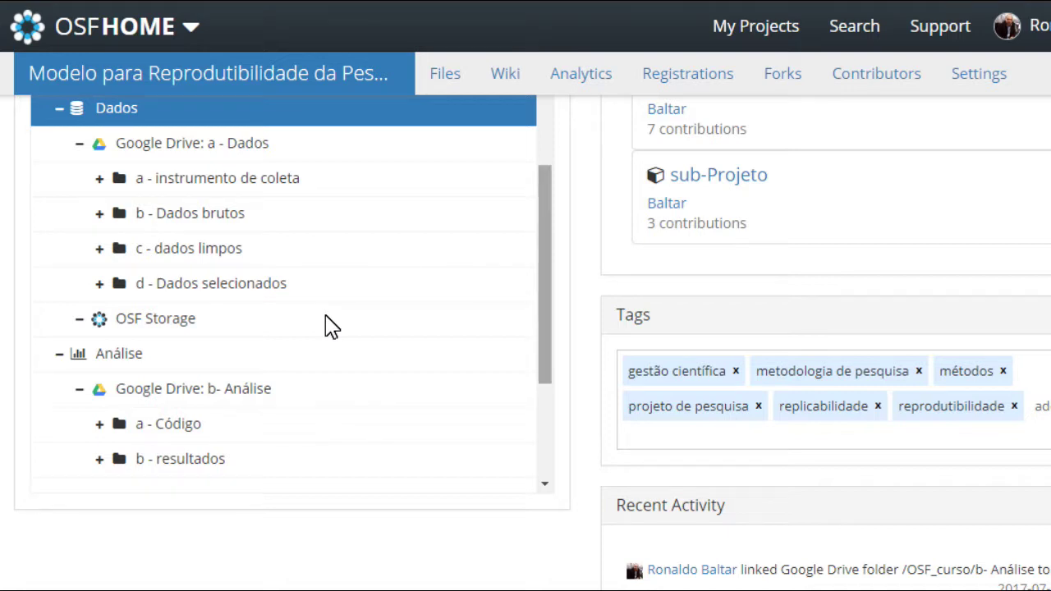
Step: Circle Dados and Análise in the file tree, underline Google Drive: a - Dados, and clear the annotations
key(ctrl)
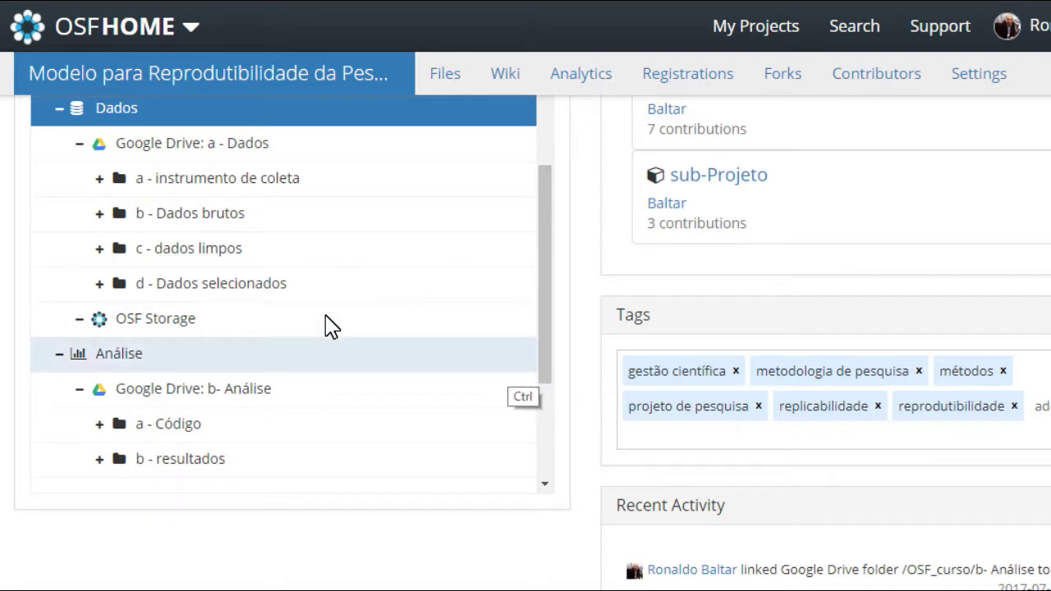
mouse_move(517, 354)
mouse_down()
mouse_move(431, 283)
mouse_move(208, 154)
mouse_move(156, 93)
mouse_move(135, 103)
mouse_move(107, 91)
mouse_move(51, 97)
mouse_move(59, 128)
mouse_move(155, 122)
mouse_up()
drag(97, 161, 278, 152)
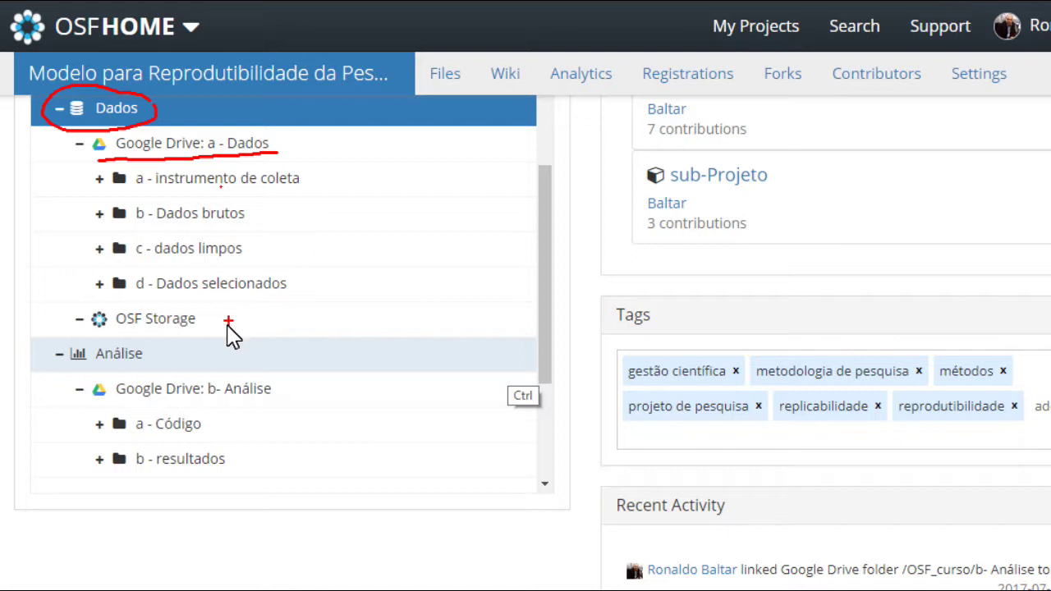
mouse_move(151, 349)
mouse_down()
mouse_move(38, 360)
mouse_move(132, 372)
mouse_move(158, 362)
mouse_move(161, 346)
mouse_up()
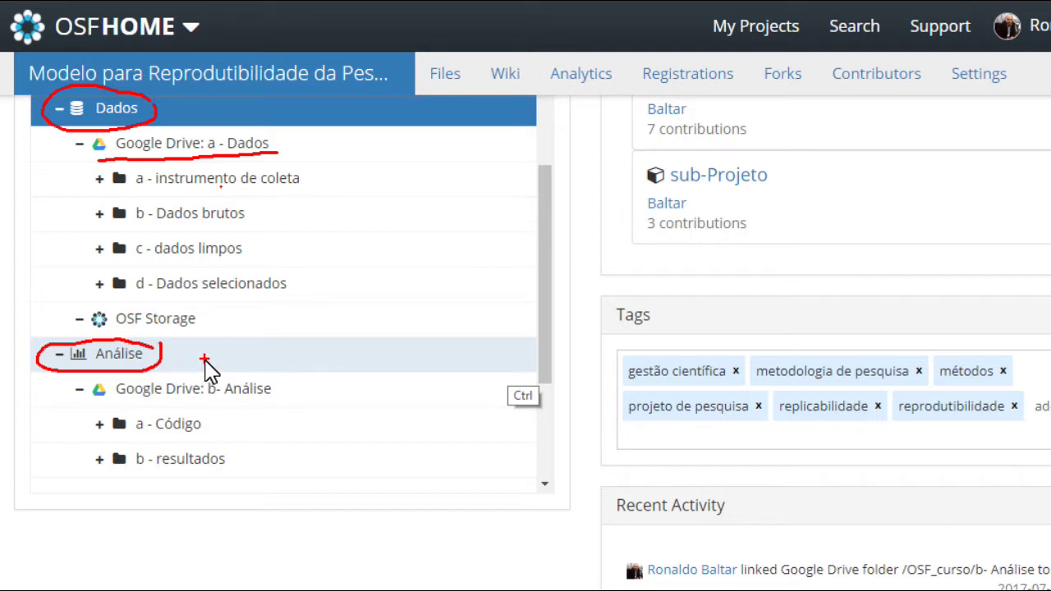
key(Escape)
Step: Mark the four Google Drive folders under Dados, from instrumento de coleta to Dados selecionados, with red annotation strokes
key(Up)
key(Up)
key(Up)
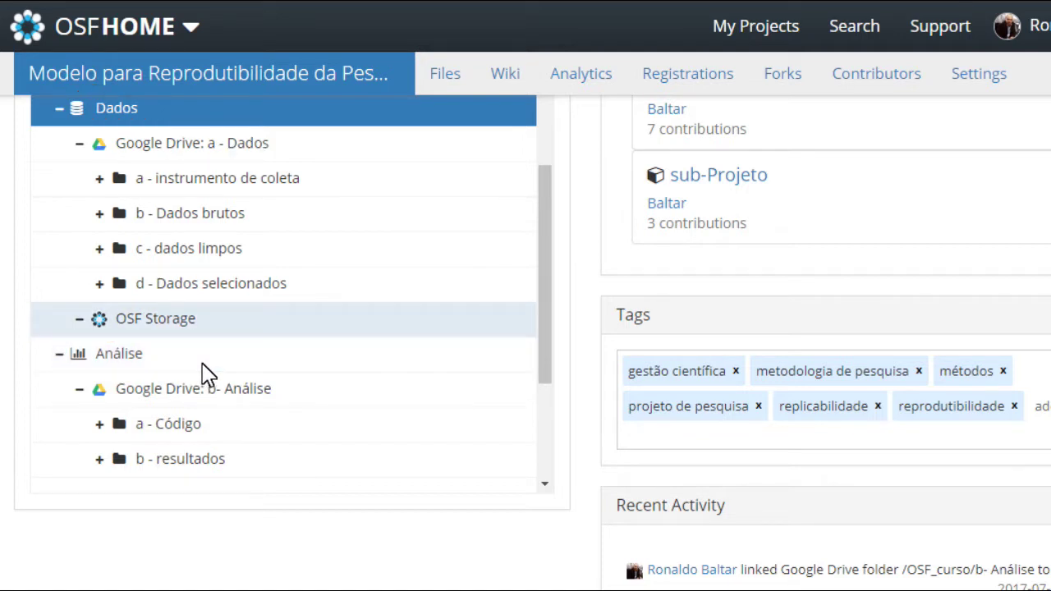
scroll(208, 374, up, 1)
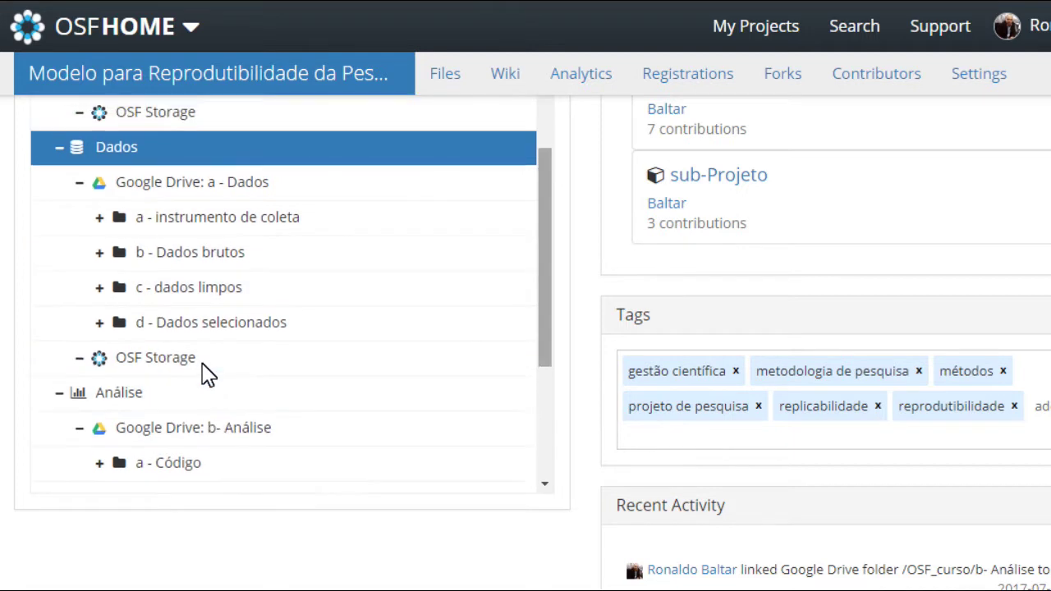
key(Up)
key(Down)
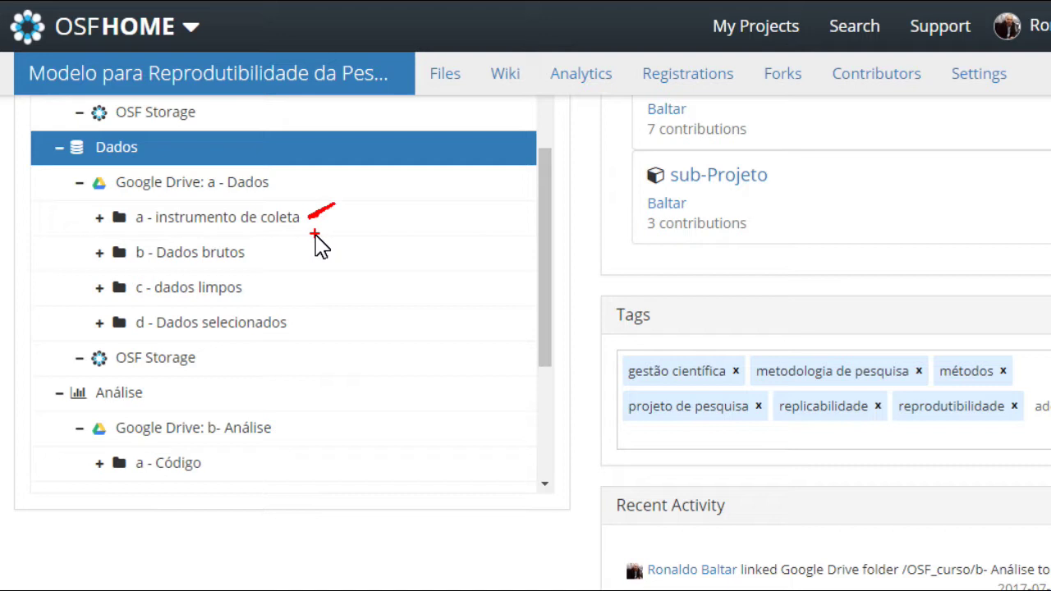
click(251, 252)
click(417, 305)
drag(258, 257, 270, 248)
drag(258, 287, 271, 280)
drag(296, 329, 311, 321)
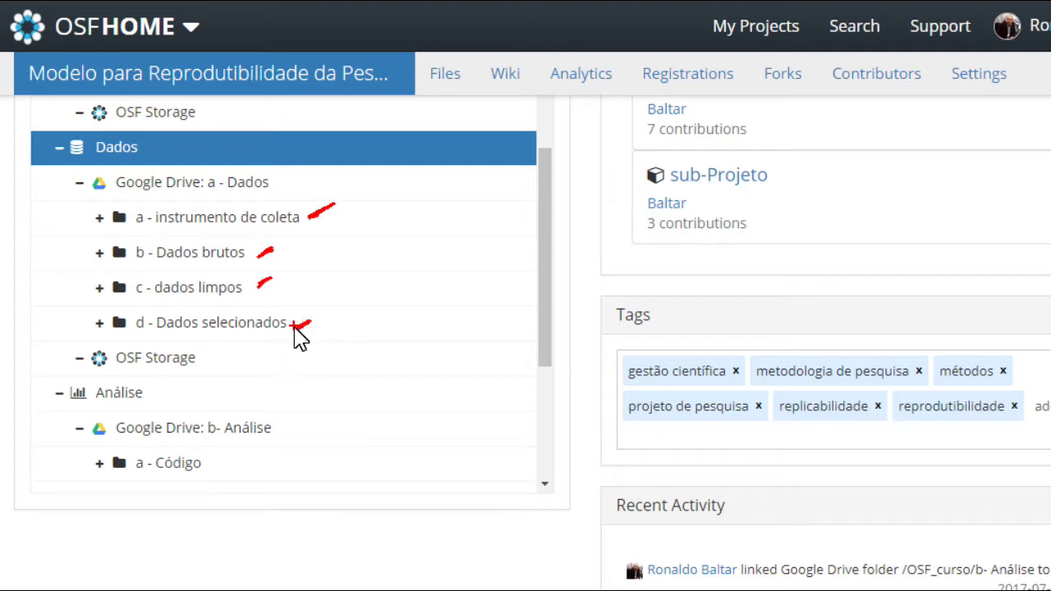
drag(295, 329, 312, 321)
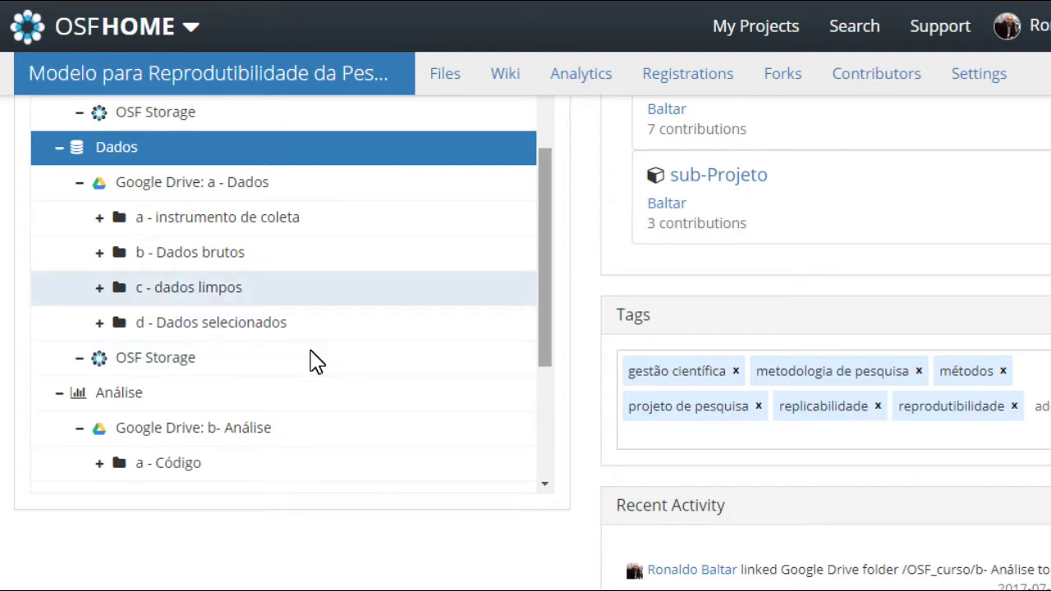
Step: Mark the Código, resultados, gráficos and apontamentos folders under Análise with red annotation strokes
scroll(316, 362, down, 4)
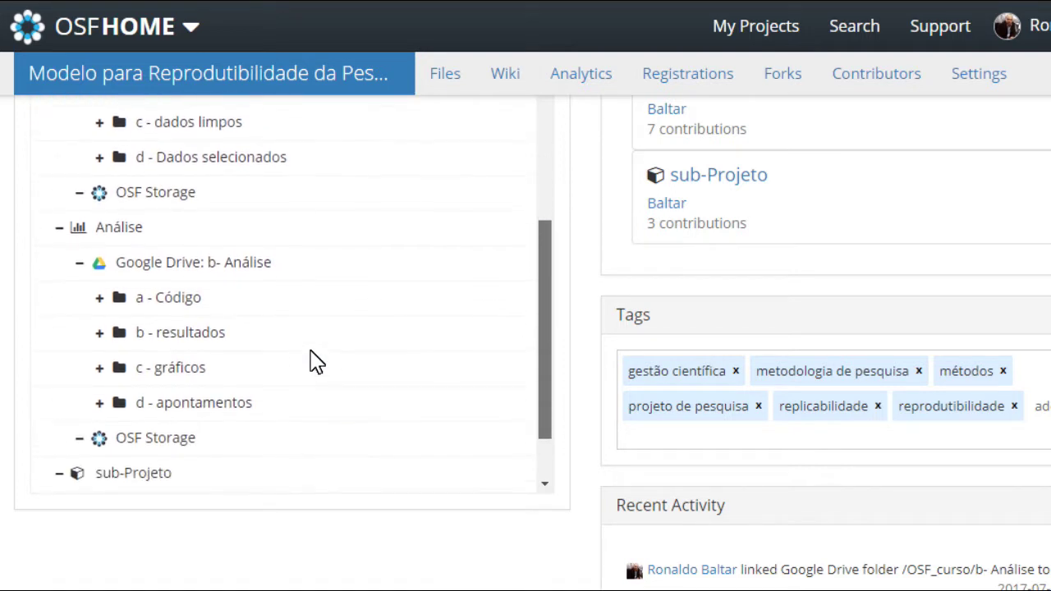
scroll(316, 362, down, 1)
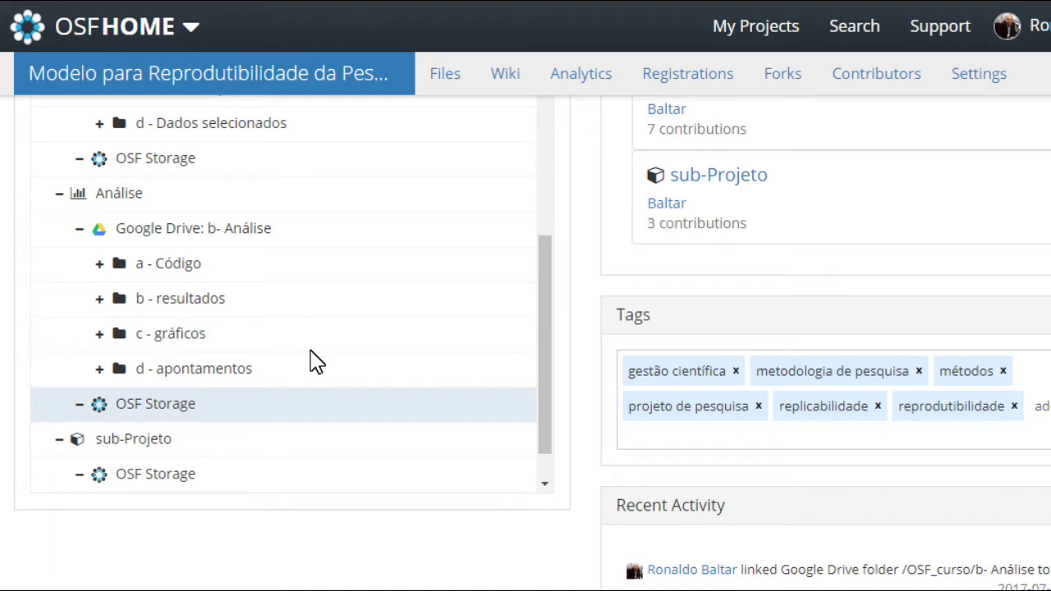
key(ctrl)
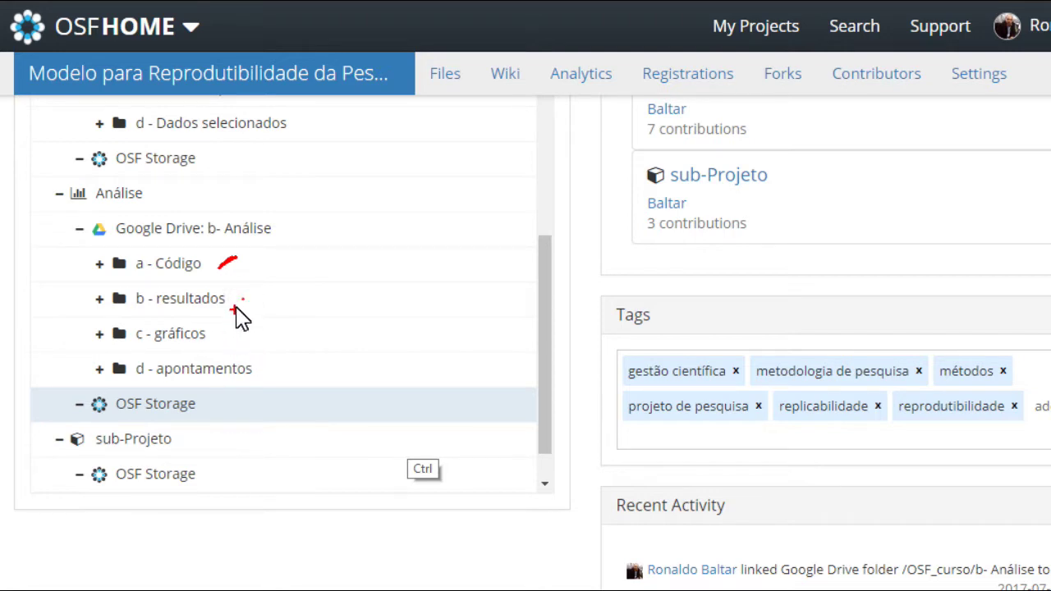
drag(258, 291, 242, 303)
drag(236, 326, 222, 340)
drag(280, 359, 266, 371)
Step: Circle the Wiki link and draw red arrows from d - apontamentos to b - resultados, c - gráficos and d - Dados selecionados
mouse_move(533, 59)
mouse_down()
mouse_move(488, 73)
mouse_move(537, 101)
mouse_move(497, 96)
mouse_up()
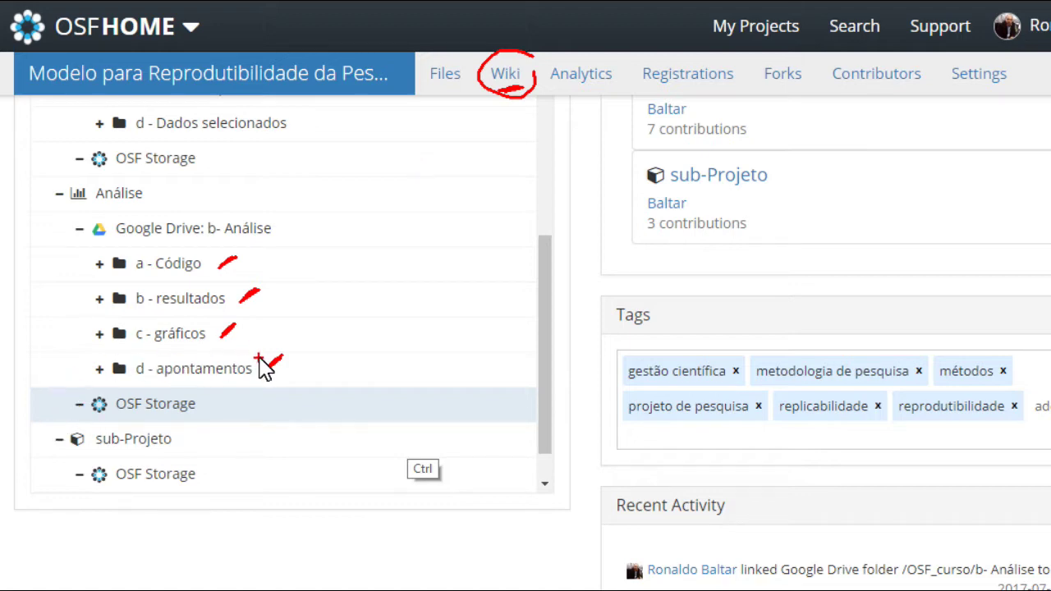
mouse_move(246, 293)
mouse_down()
mouse_move(235, 312)
mouse_move(258, 359)
mouse_move(211, 345)
mouse_up()
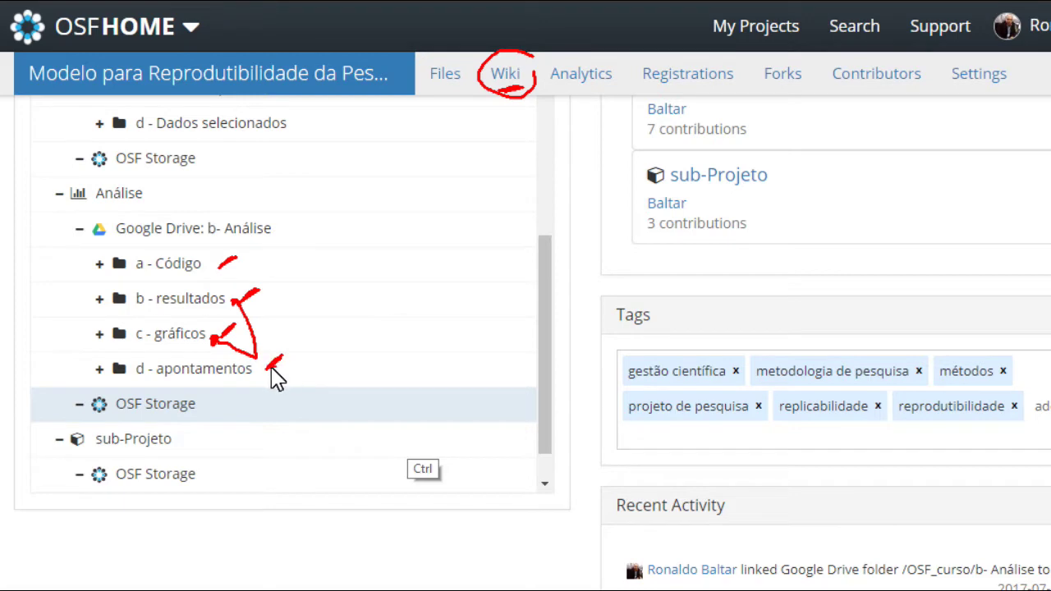
drag(266, 359, 274, 136)
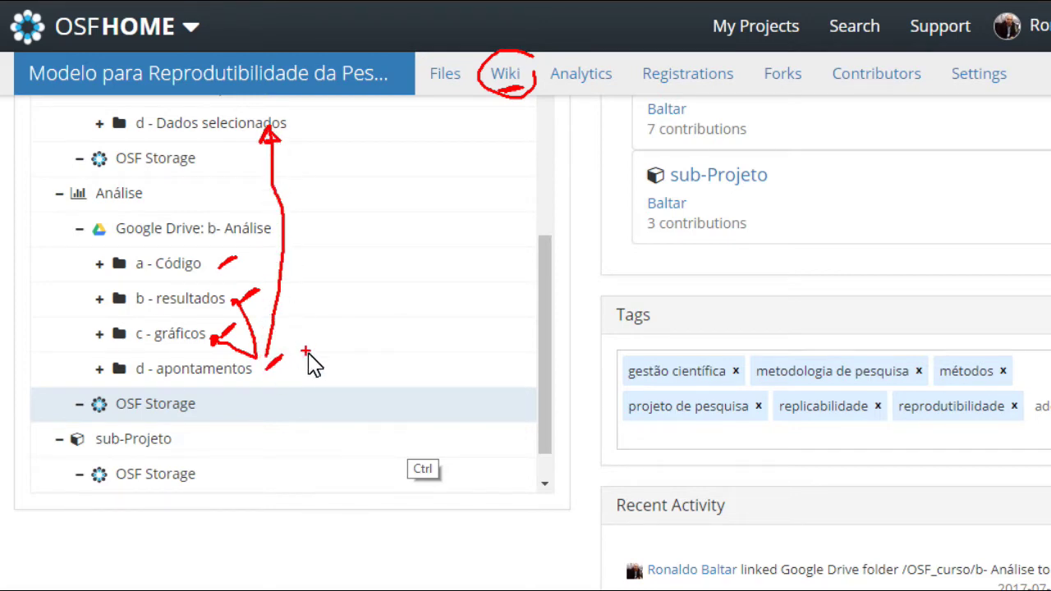
Step: Draw a circled exclamation mark beside d - apontamentos, underline the folder with red strokes, and clear all annotations
mouse_move(310, 342)
mouse_down()
mouse_move(311, 365)
mouse_move(283, 361)
mouse_move(340, 352)
mouse_move(325, 327)
mouse_up()
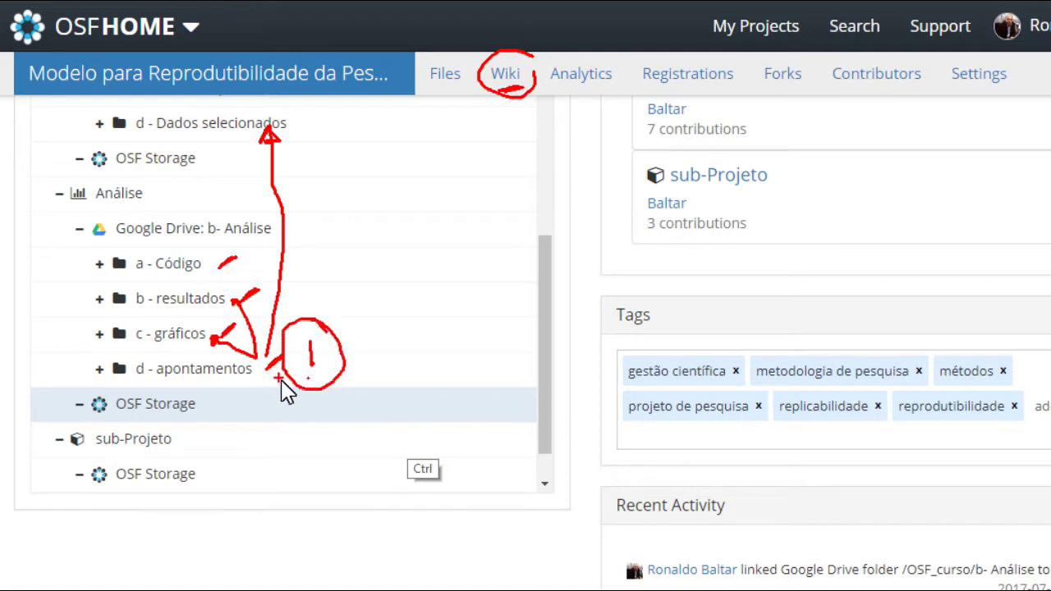
mouse_move(254, 389)
mouse_down()
mouse_move(211, 403)
mouse_move(228, 395)
mouse_move(234, 408)
mouse_move(256, 405)
mouse_up()
click(222, 404)
drag(234, 370, 219, 408)
key(ctrl+z)
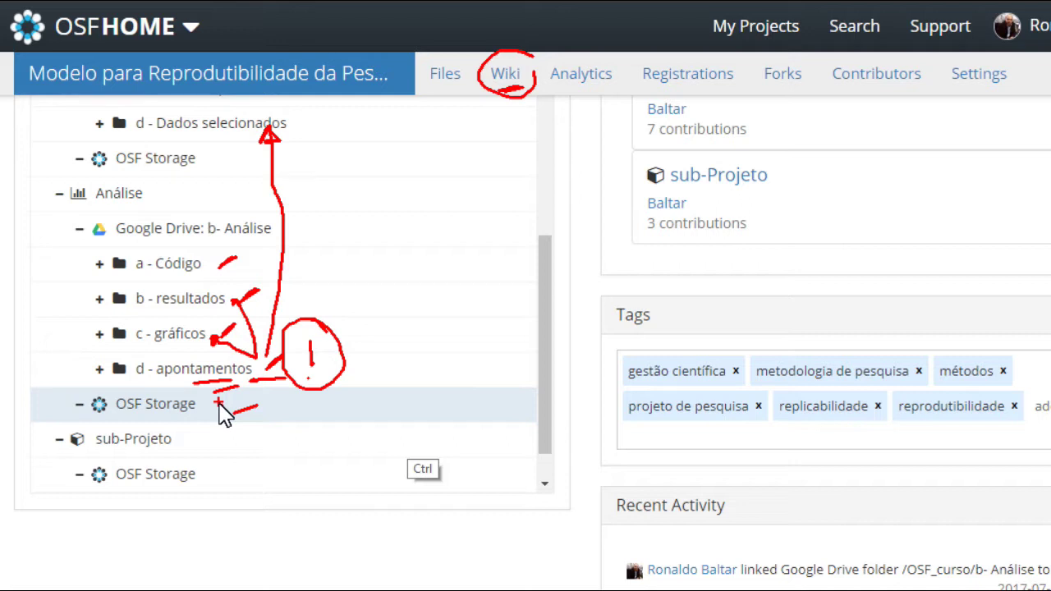
key(Escape)
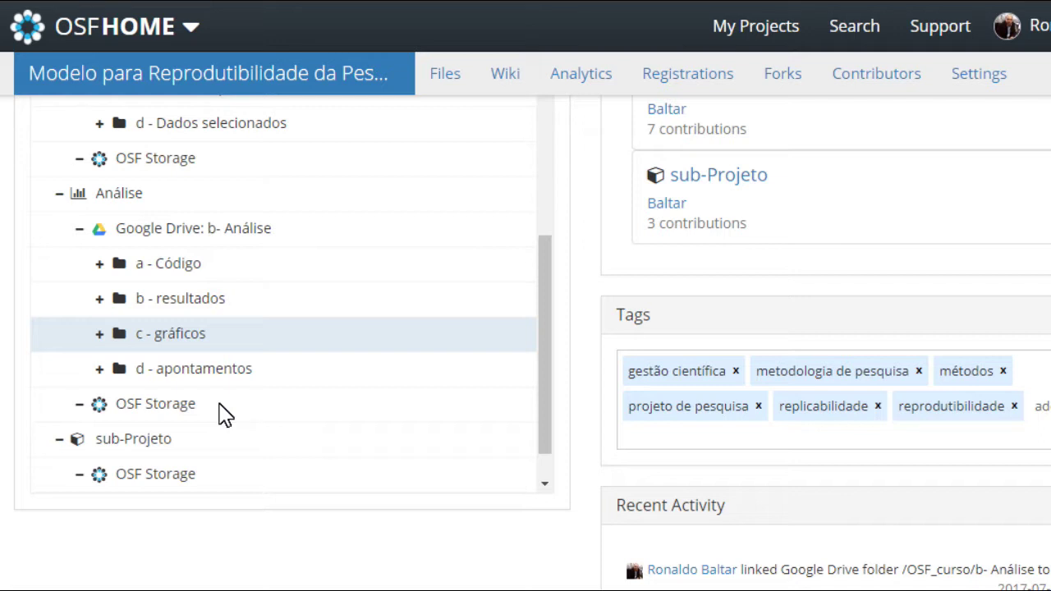
Step: Review the Google Drive folders listed under the Dados and Análise components in the file tree
key(Down)
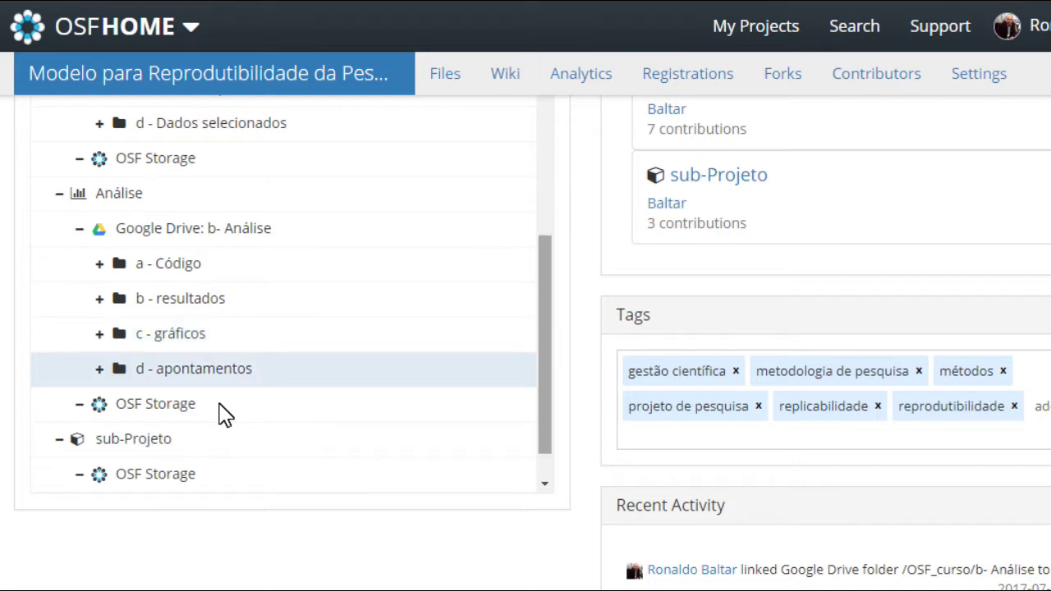
key(Up)
key(Up)
key(Up)
key(Up)
key(Up)
key(Up)
key(Up)
key(Up)
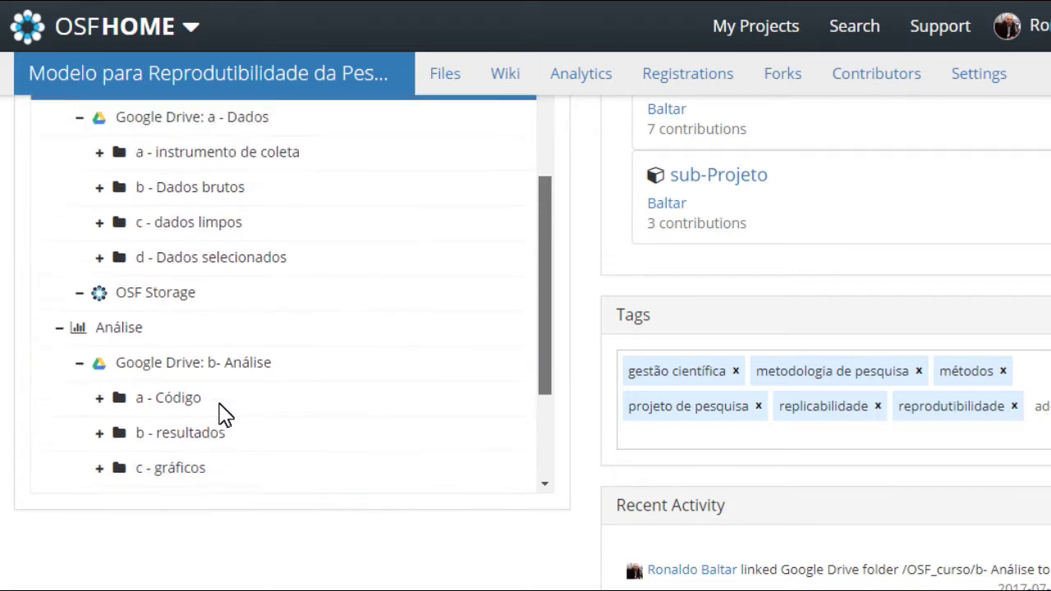
key(Down)
key(Down)
key(Down)
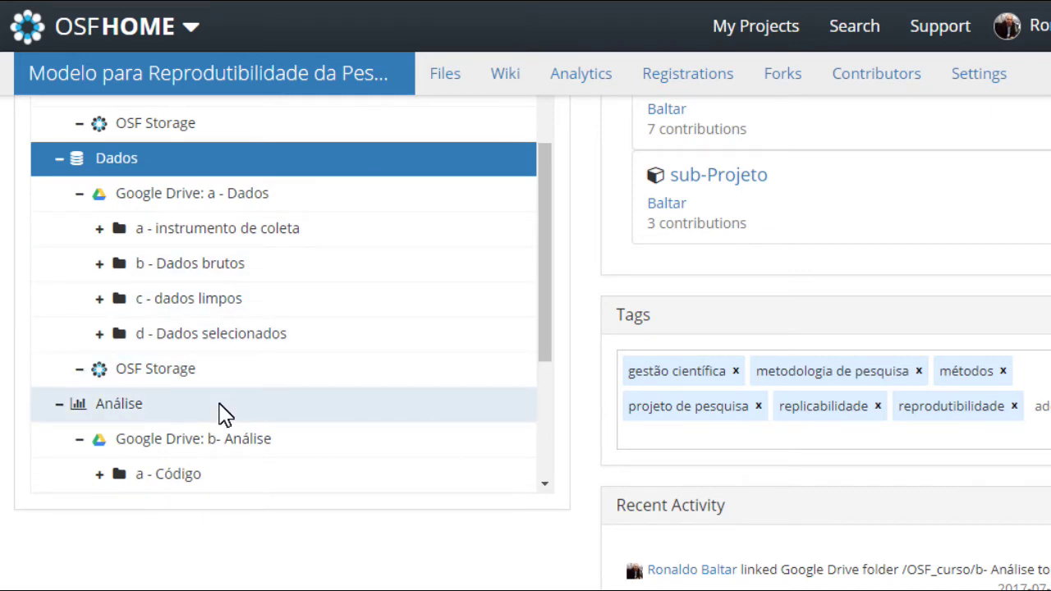
key(Up)
key(Up)
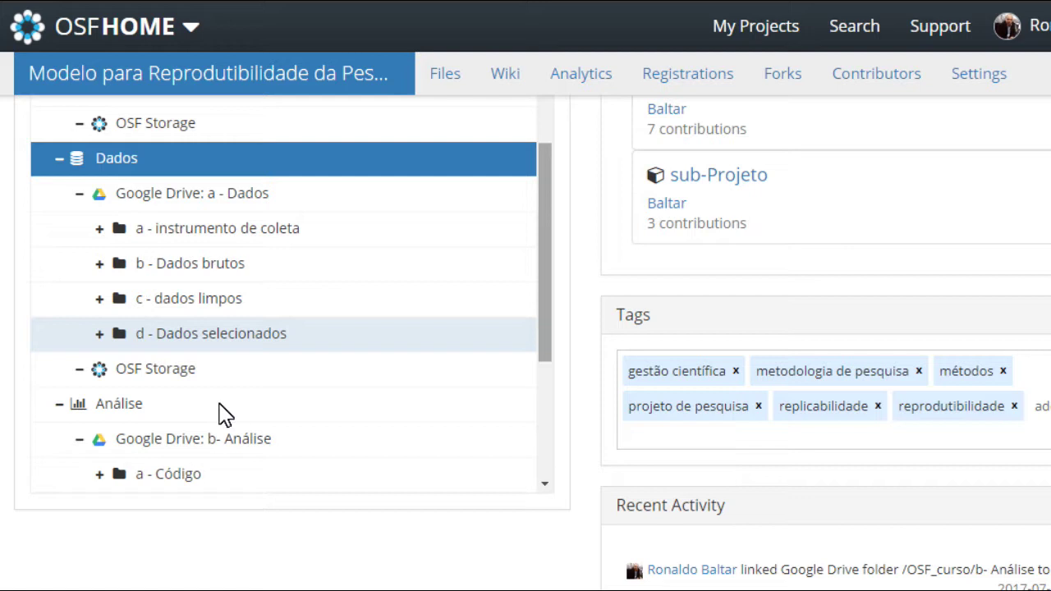
scroll(226, 415, down, 1)
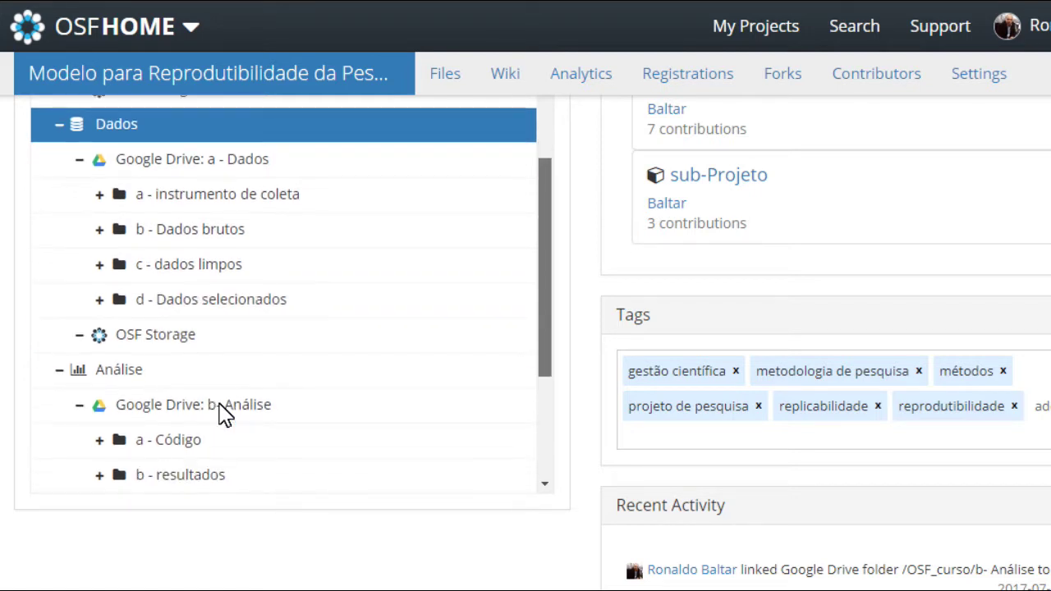
scroll(226, 415, up, 2)
key(Down)
key(Down)
key(Down)
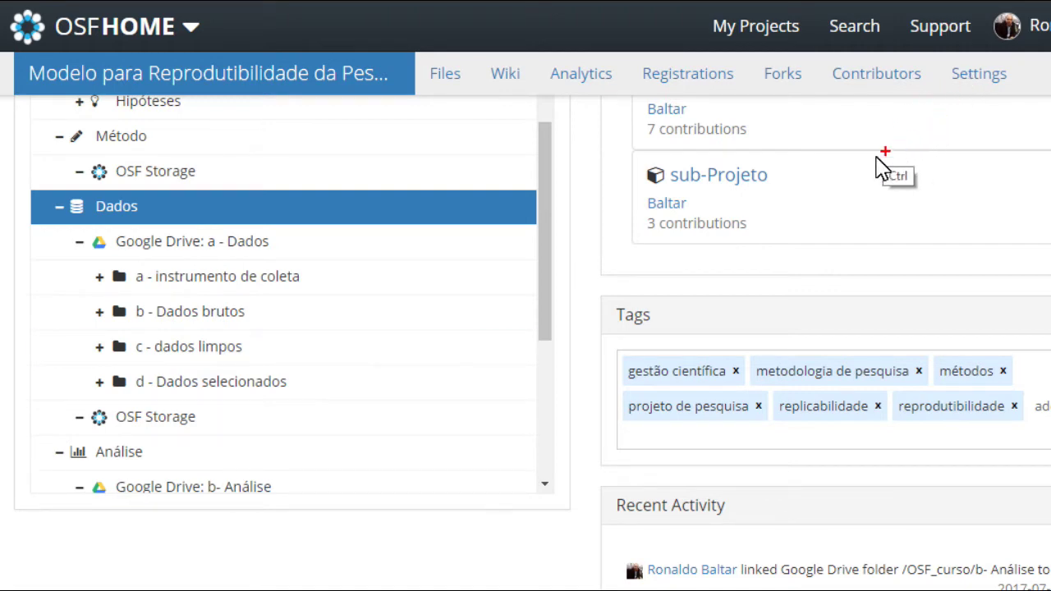
Step: Circle the project's Settings link in red, clear the mark, and open the Dados component page
mouse_move(1012, 64)
mouse_down()
mouse_move(981, 58)
mouse_move(941, 77)
mouse_move(1004, 105)
mouse_move(931, 89)
mouse_up()
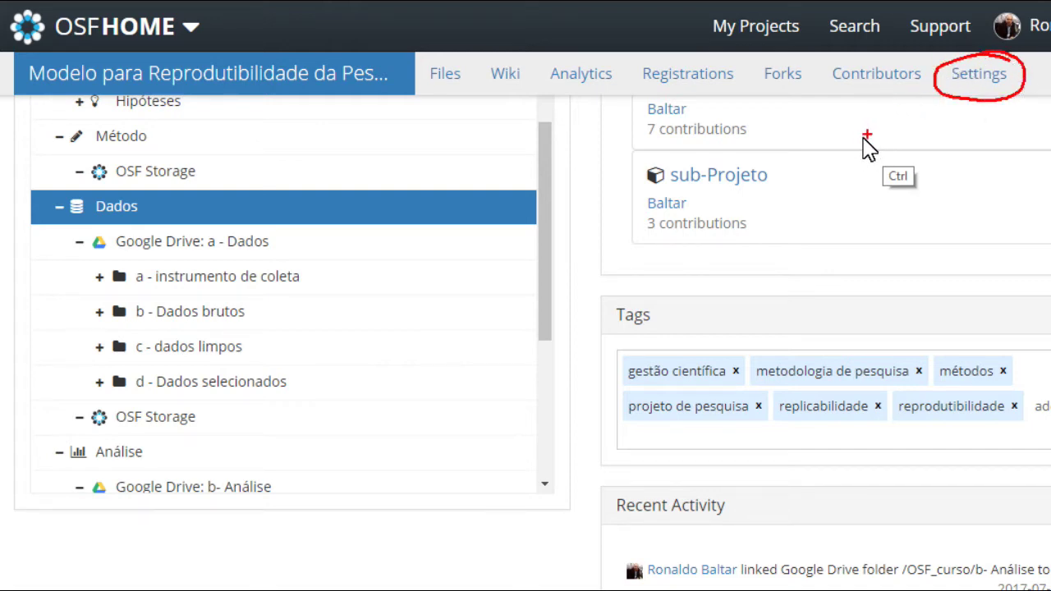
key(Escape)
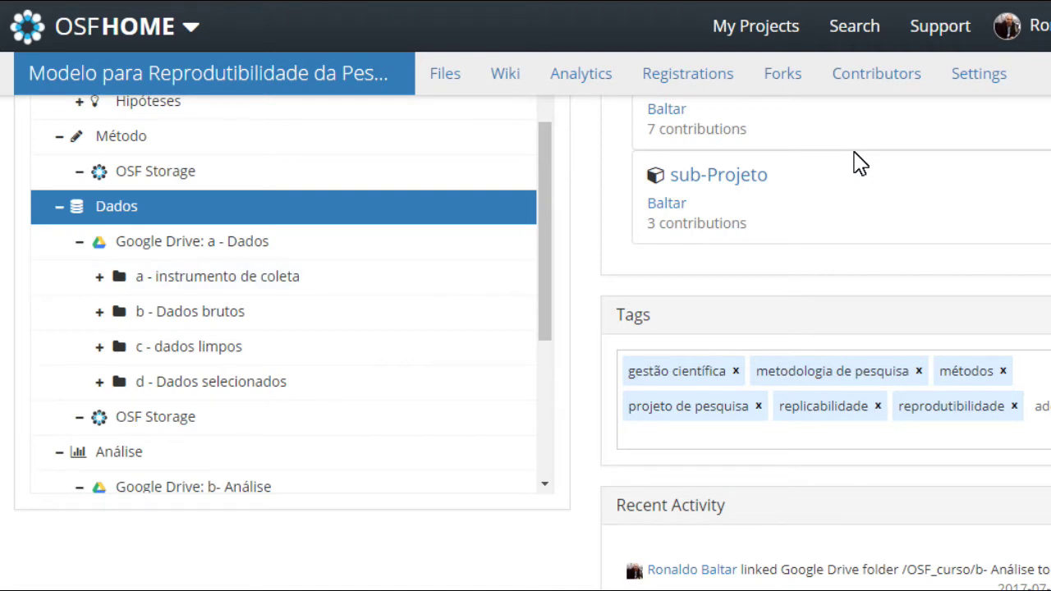
scroll(858, 163, up, 5)
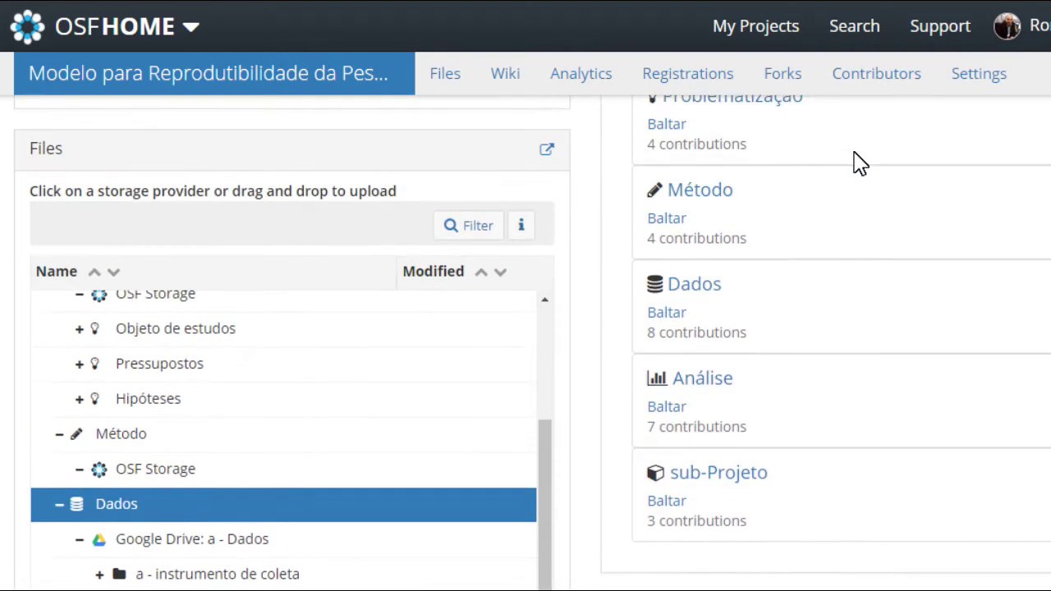
key(Tab)
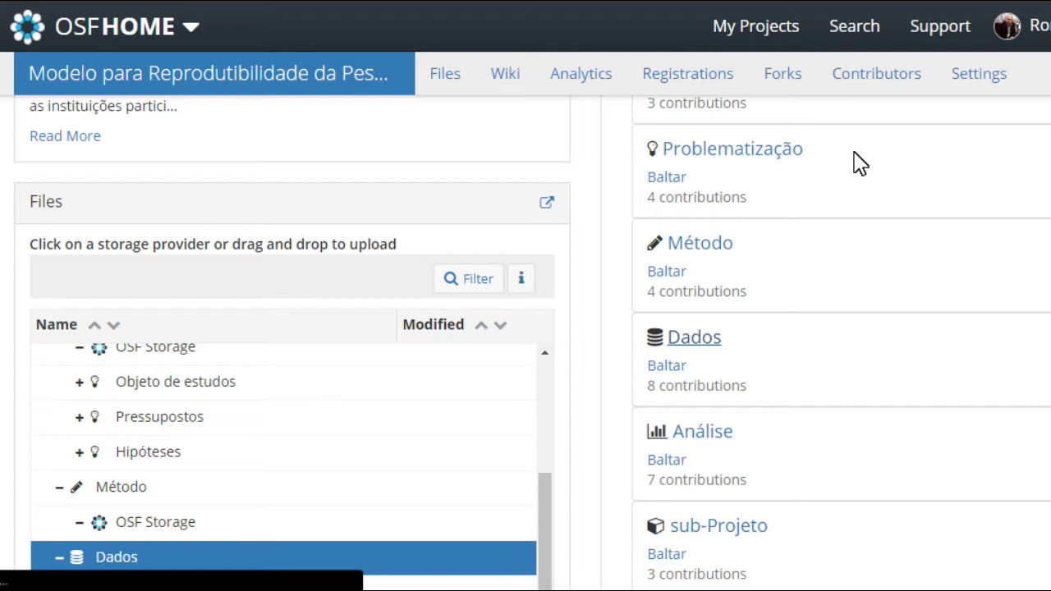
key(Return)
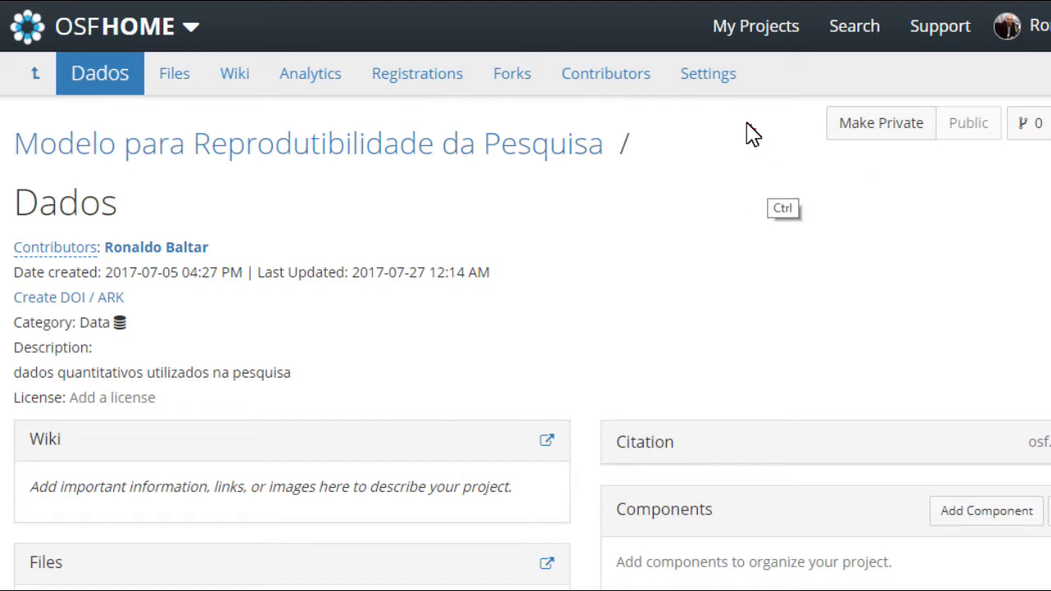
Step: Circle Settings and underline the project title and Dados heading in red, clear the marks, and open the component's settings
ctrl+click(734, 66)
mouse_move(737, 73)
mouse_down()
mouse_move(683, 85)
mouse_move(740, 106)
mouse_move(711, 54)
mouse_move(680, 106)
mouse_up()
drag(19, 237, 85, 228)
mouse_move(18, 168)
mouse_down()
mouse_move(277, 182)
mouse_move(542, 171)
mouse_up()
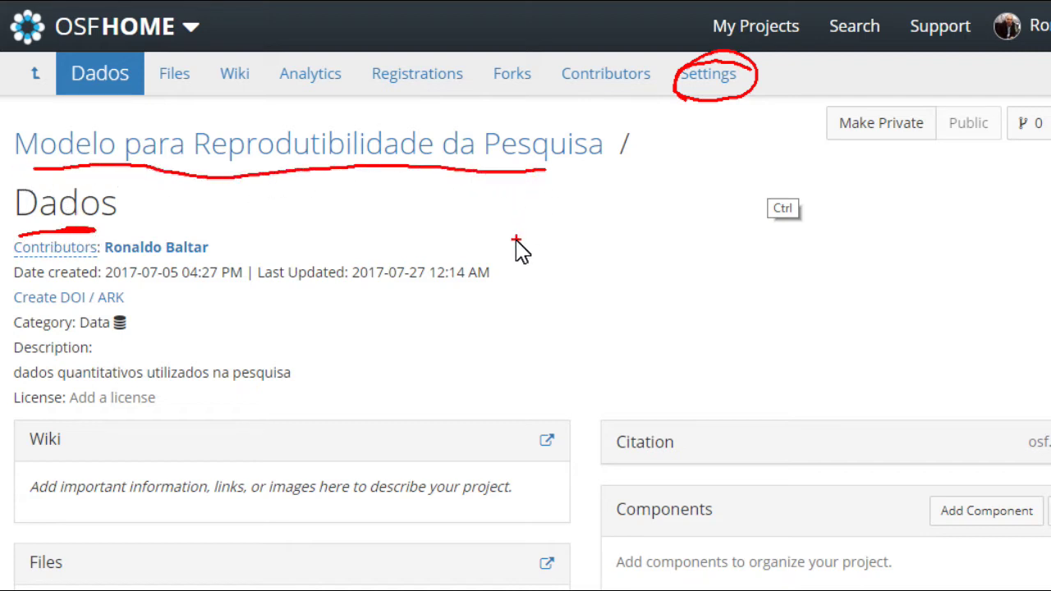
drag(729, 90, 708, 93)
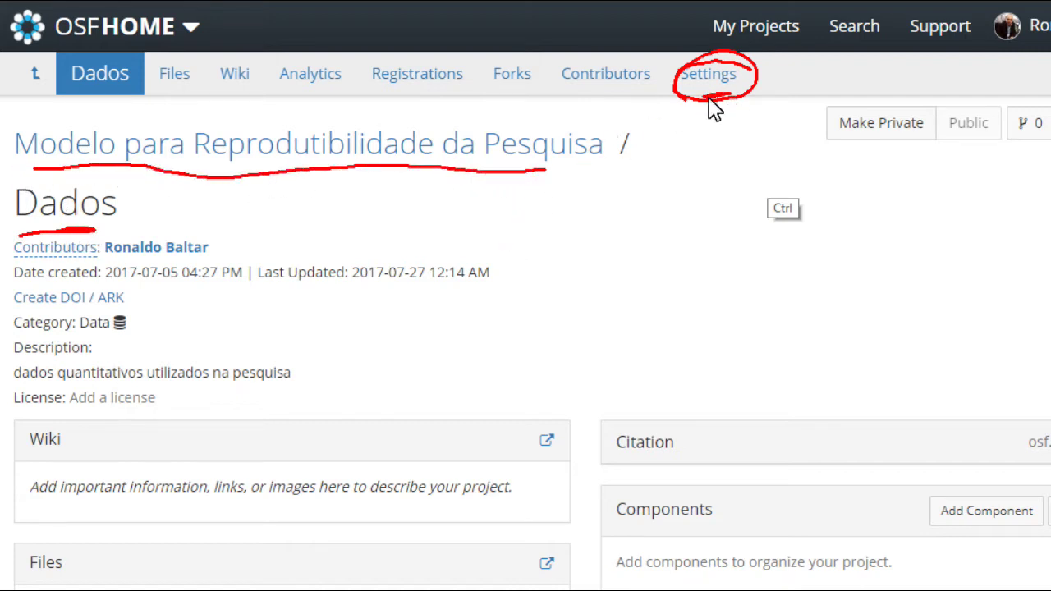
key(Escape)
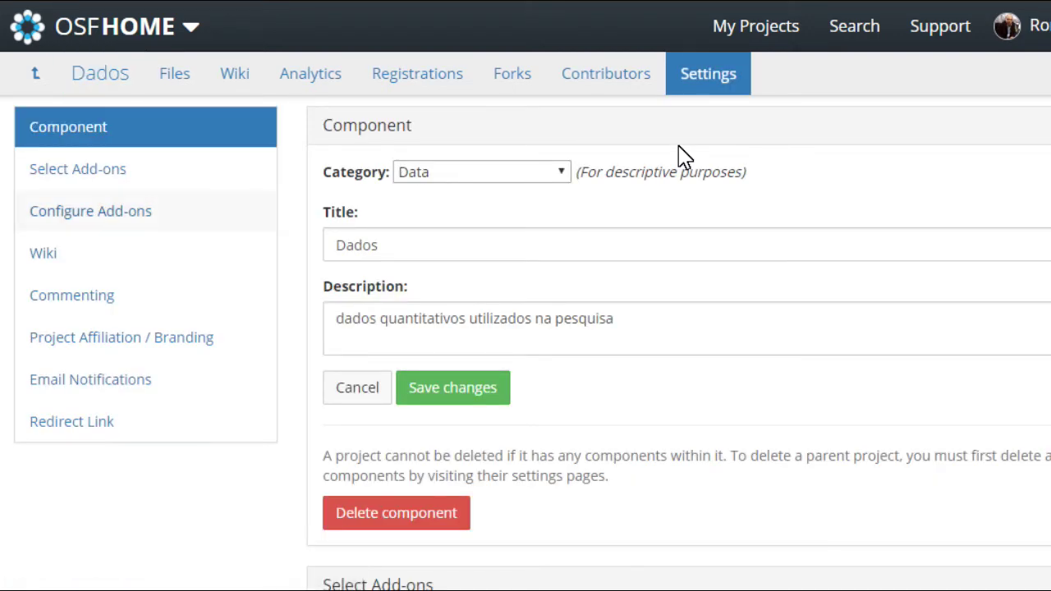
Step: Mark Google Drive, Dropbox, ownCloud and Box in the add-on list with red strokes, underline Google Drive, and clear the annotations
click(90, 211)
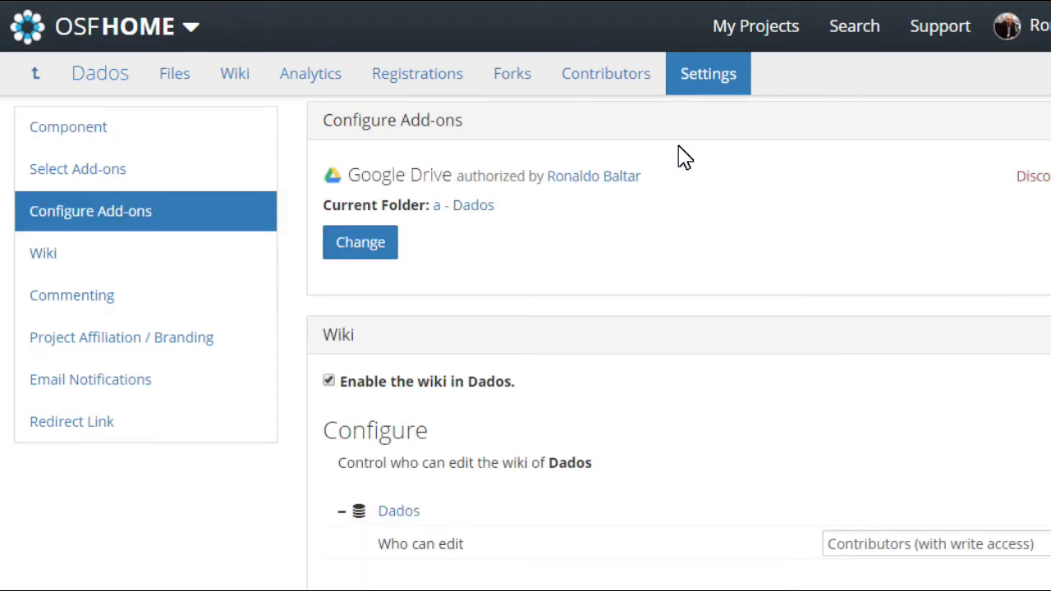
scroll(684, 156, up, 5)
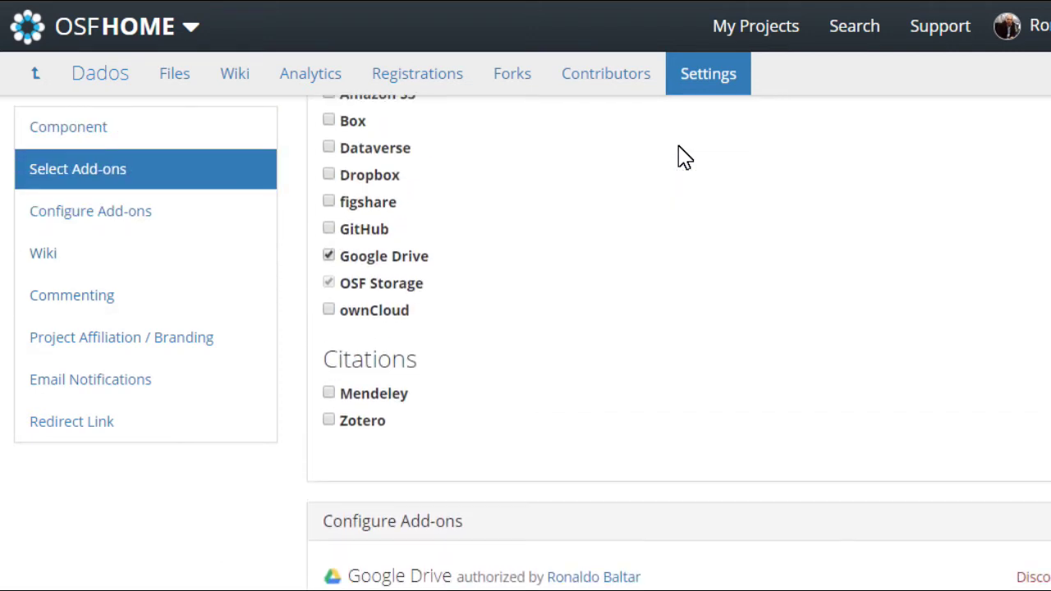
key(ctrl)
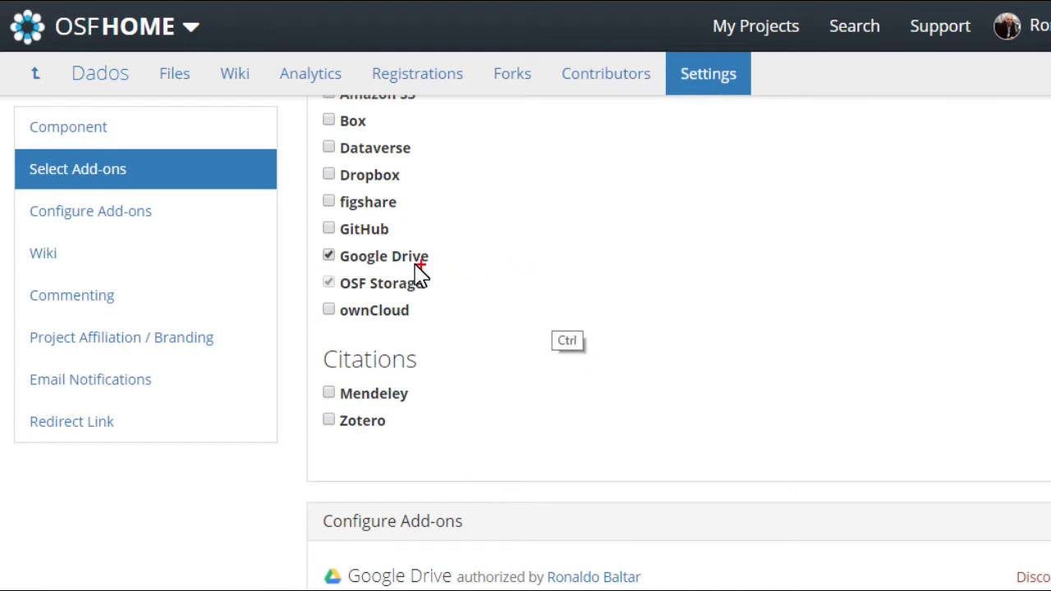
drag(441, 260, 456, 256)
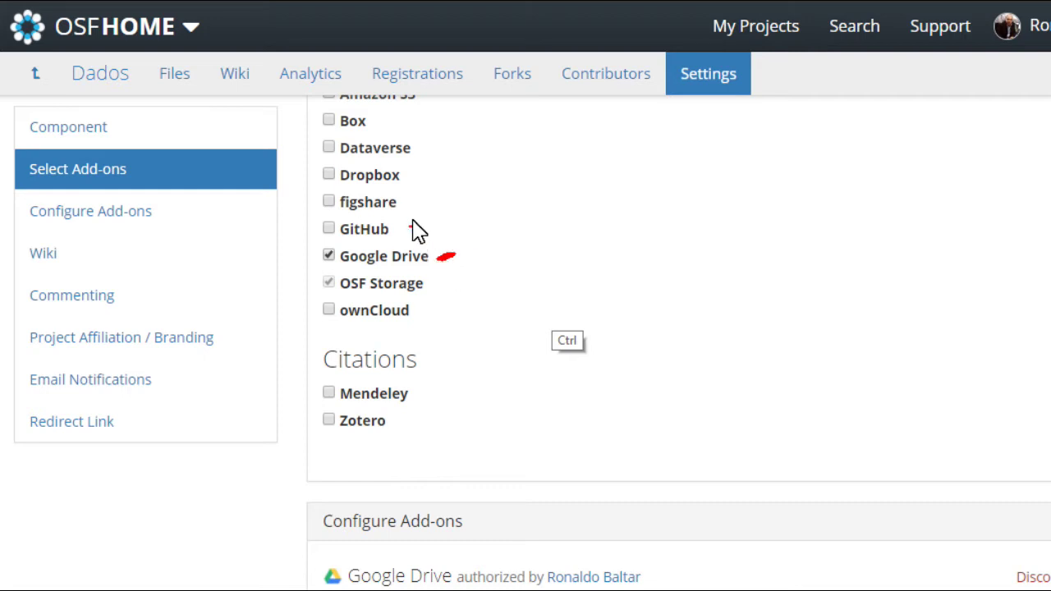
drag(412, 179, 439, 173)
drag(441, 310, 472, 299)
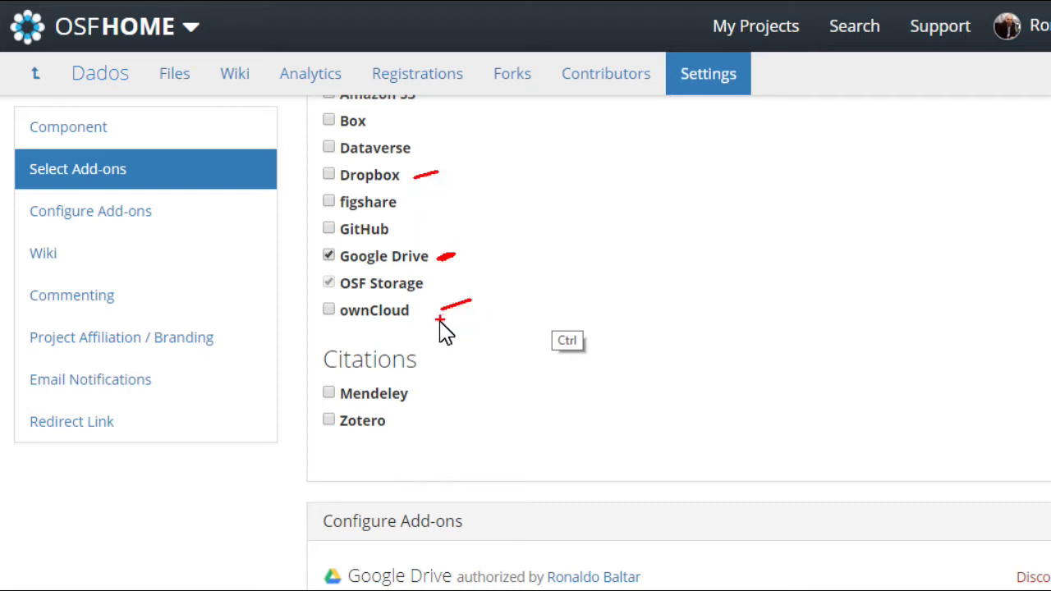
drag(390, 121, 416, 118)
drag(344, 272, 404, 274)
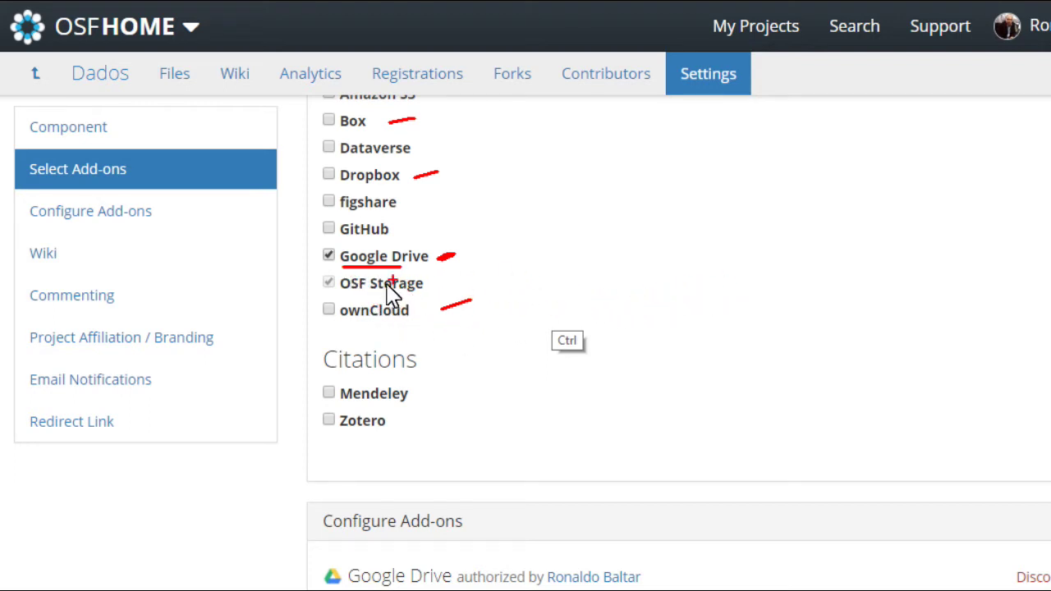
key(Escape)
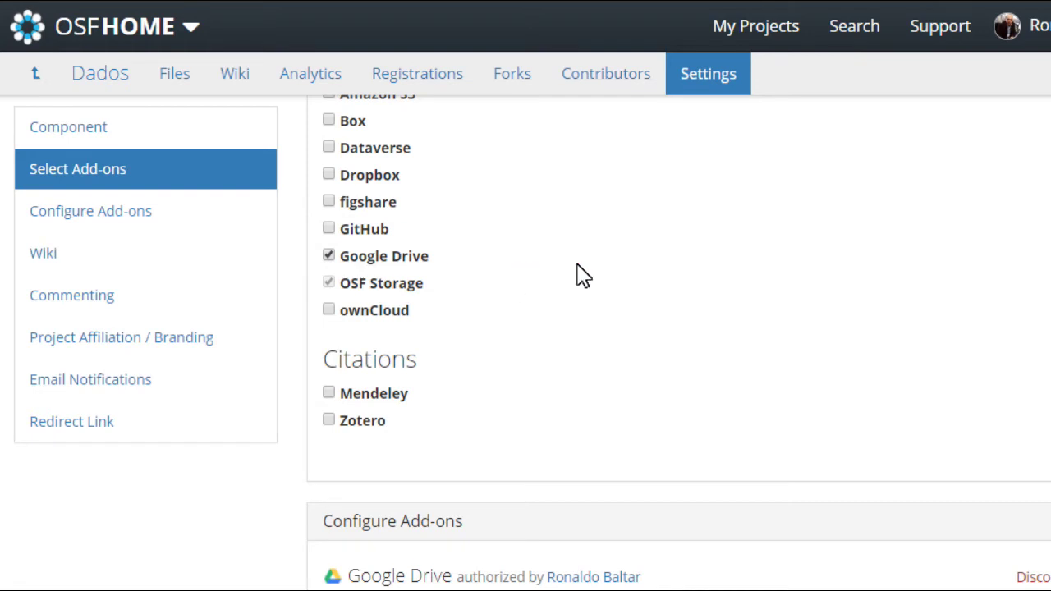
Step: Open the folder chooser for changing the Google Drive folder linked to the Dados component
scroll(579, 275, down, 3)
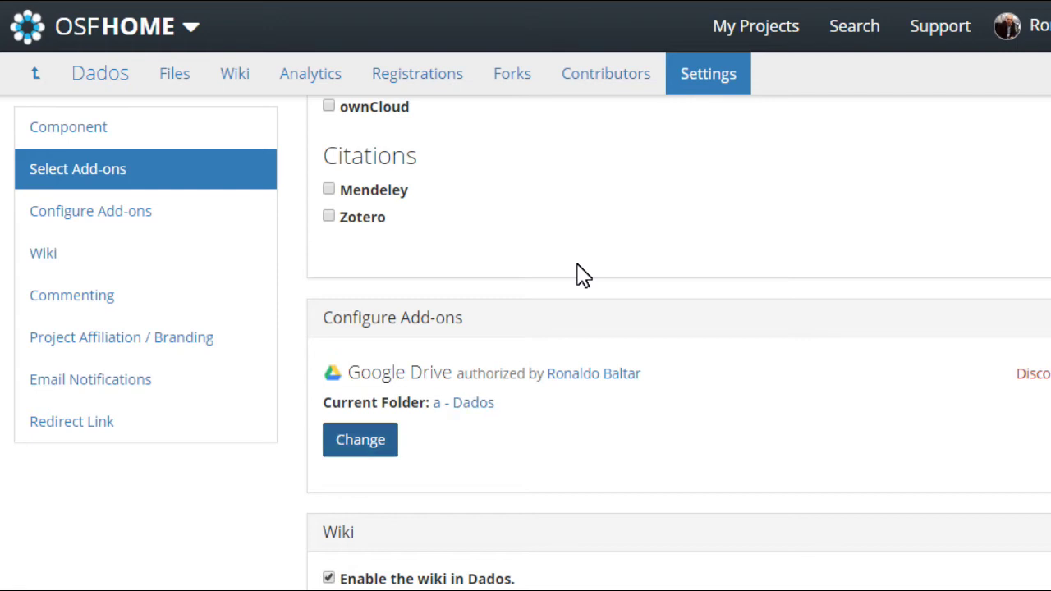
key(Return)
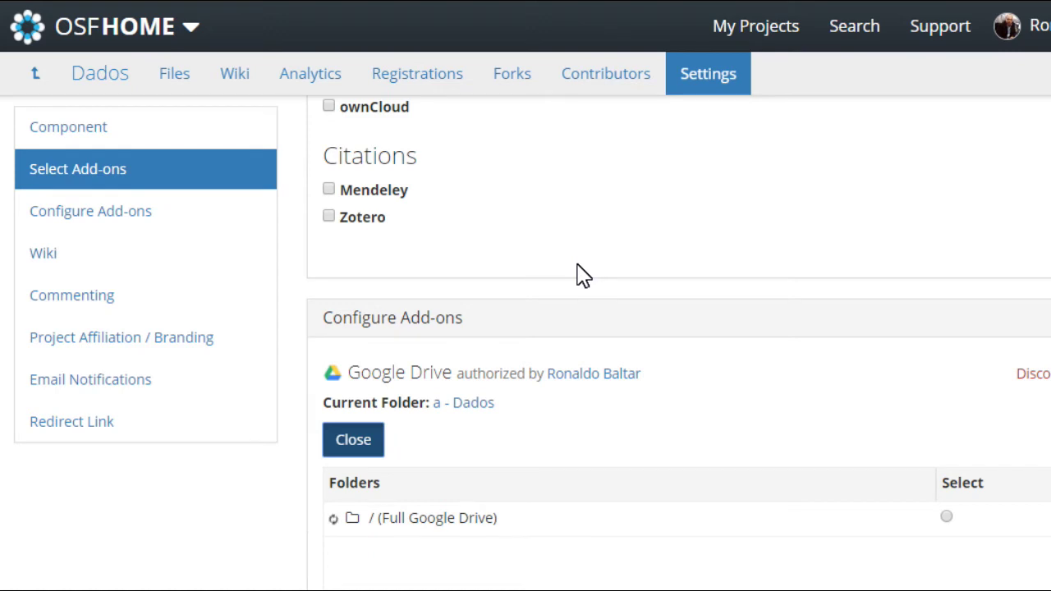
scroll(579, 275, down, 4)
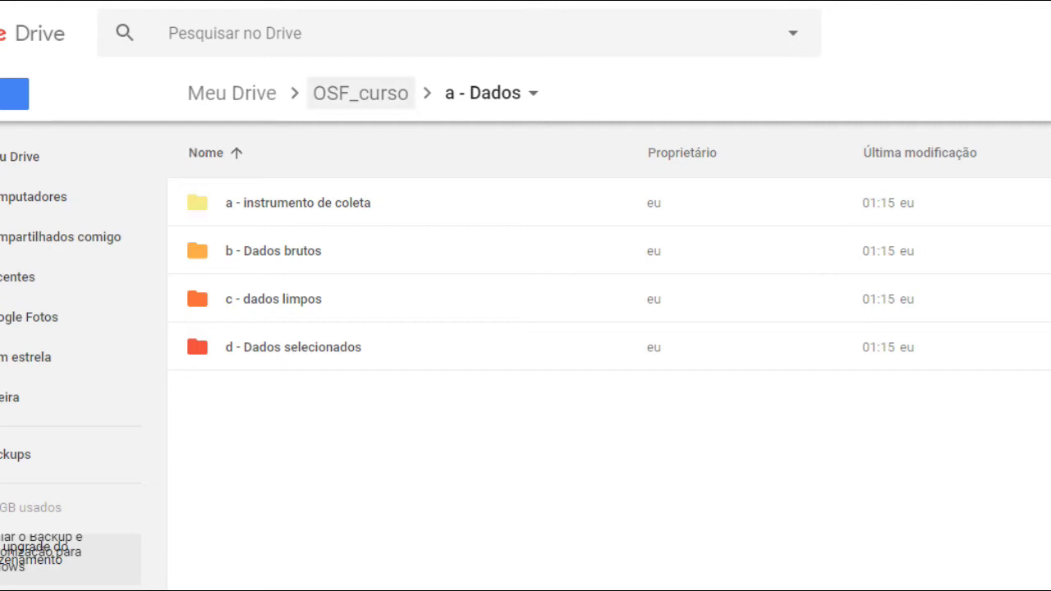
Step: Switch to Google Drive, open the OSF_curso folder, and select a - Dados and b- Análise in turn
click(360, 93)
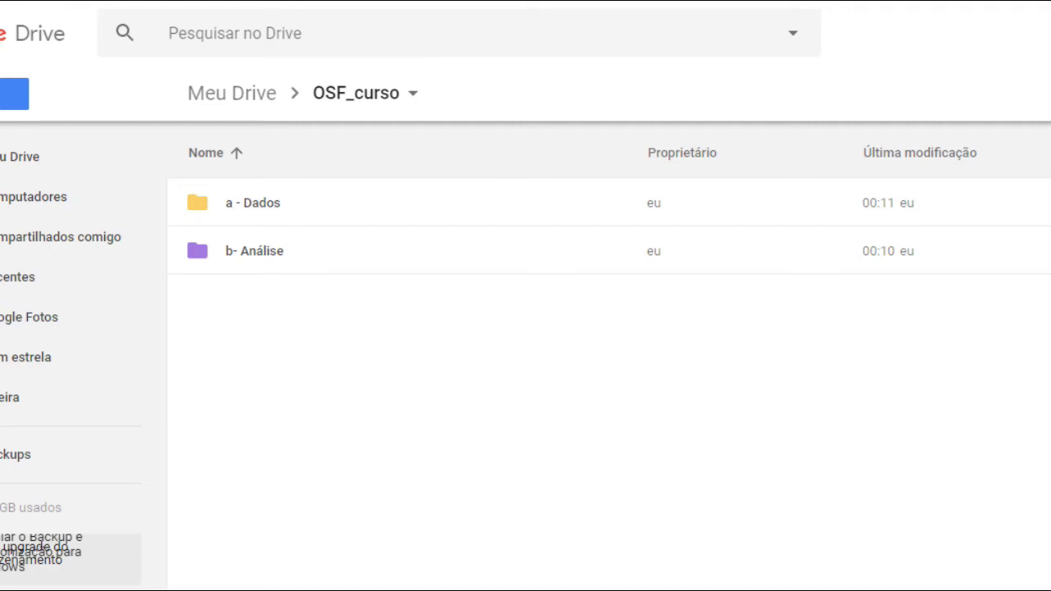
click(253, 202)
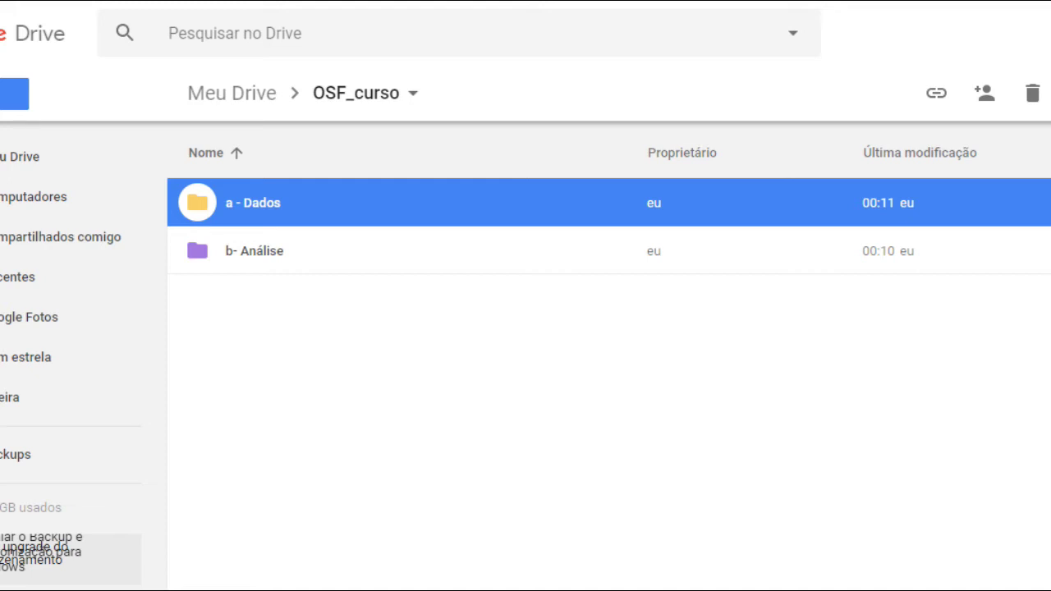
click(254, 251)
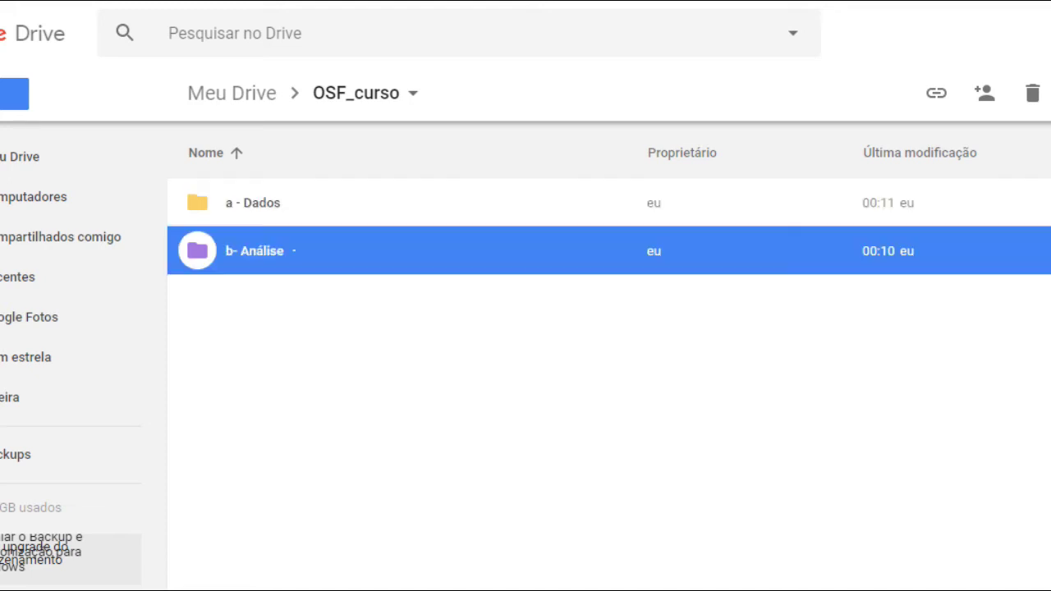
click(253, 203)
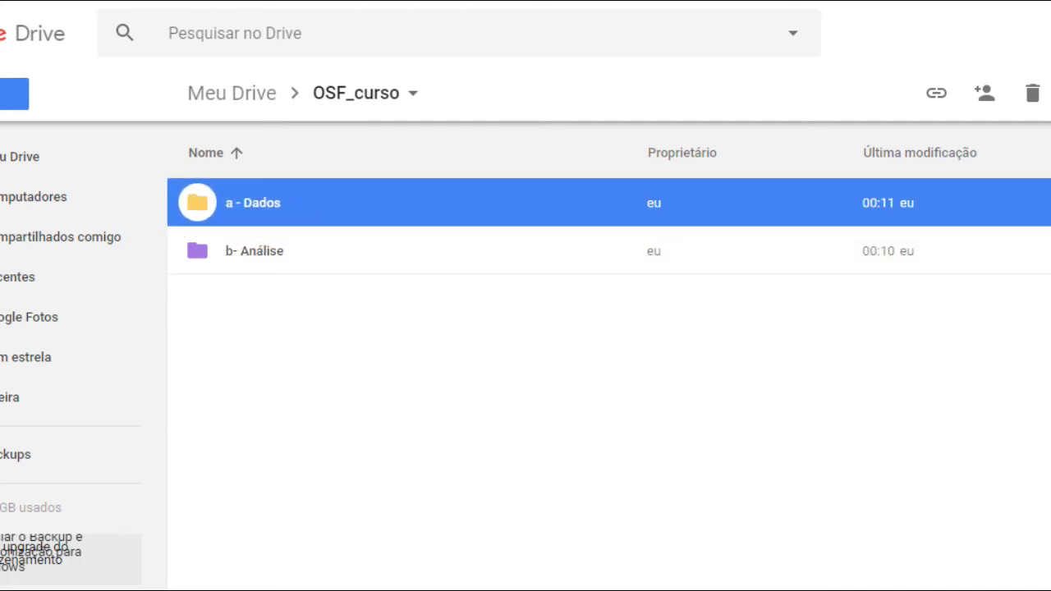
click(255, 250)
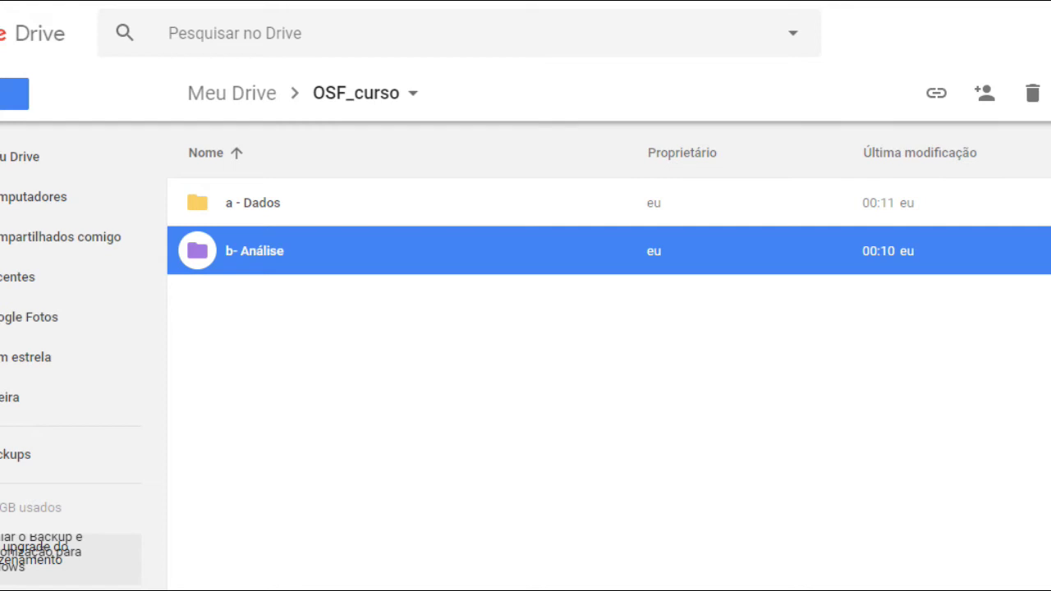
Step: Underline the a - Dados and b- Análise folder names with red annotation strokes
ctrl+click(227, 222)
drag(225, 220, 246, 219)
drag(227, 268, 243, 269)
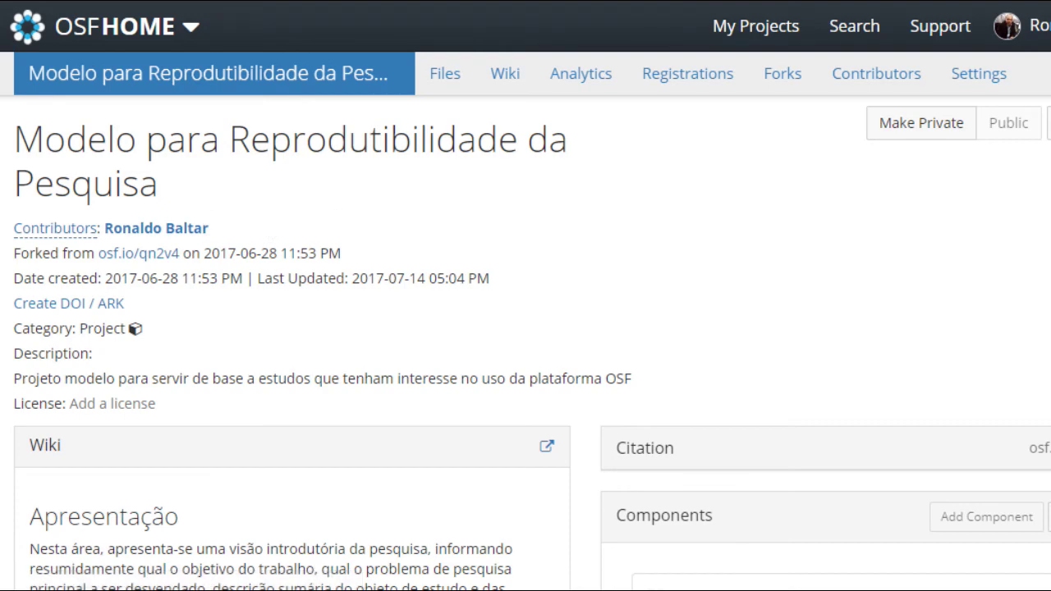
Step: Switch back to the OSF project page and examine the Dados and Análise folder structure in the file tree
scroll(526, 342, down, 5)
scroll(526, 342, down, 6)
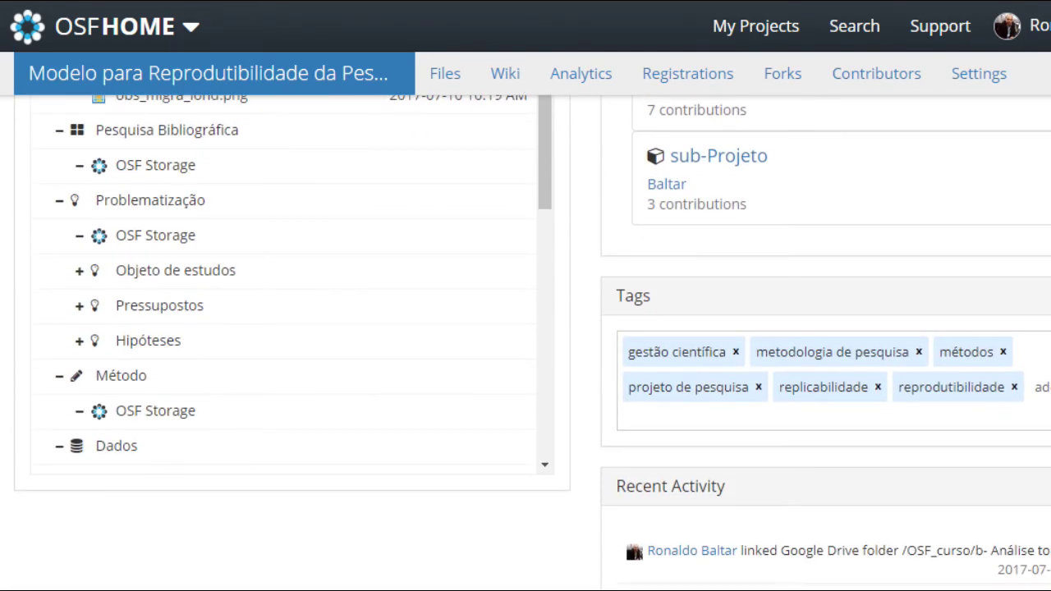
scroll(284, 282, down, 5)
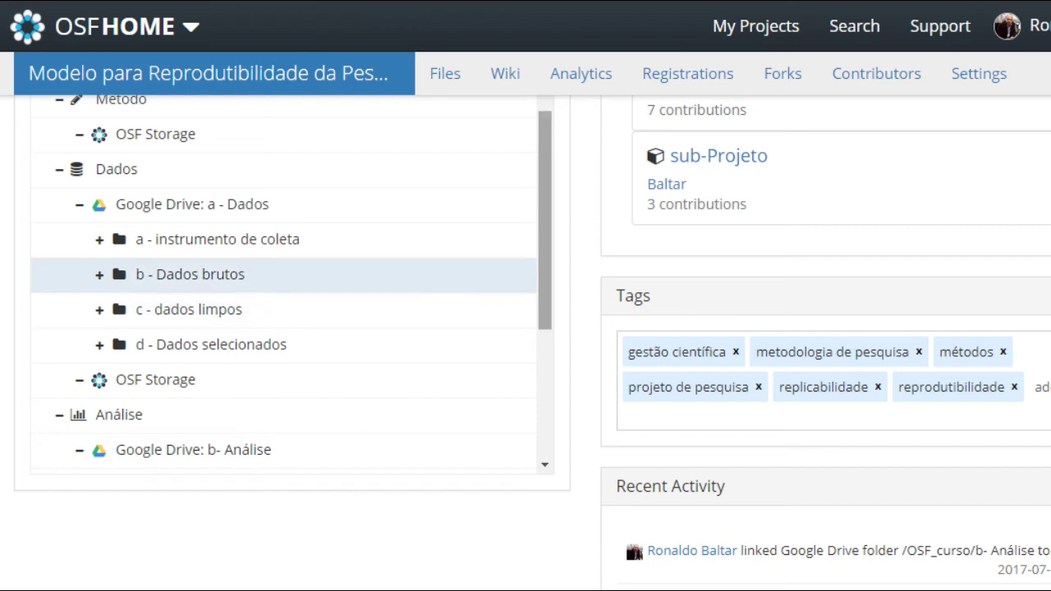
scroll(246, 279, up, 2)
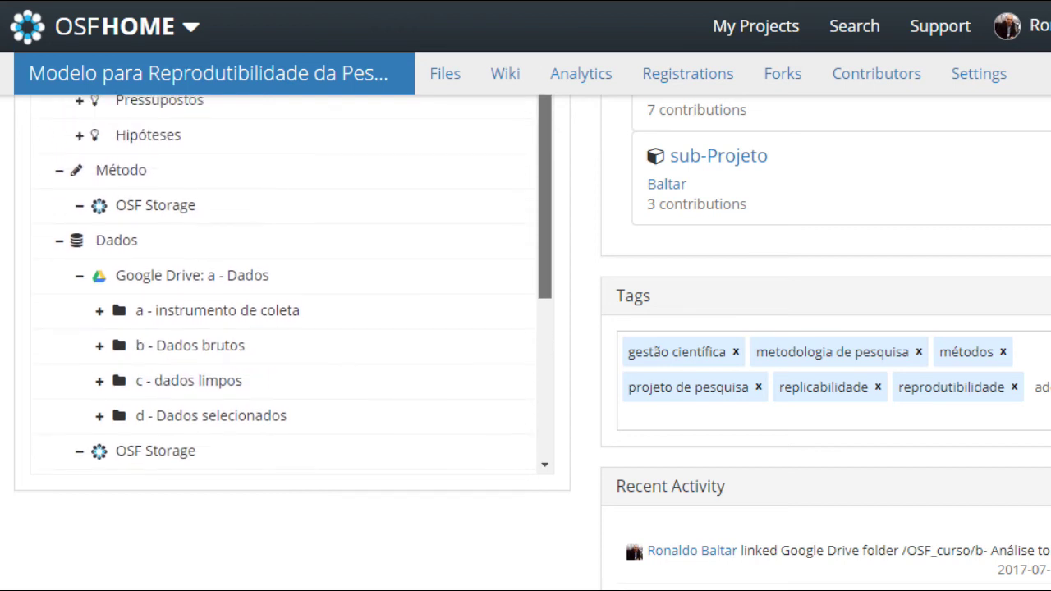
scroll(288, 283, down, 1)
scroll(287, 382, down, 6)
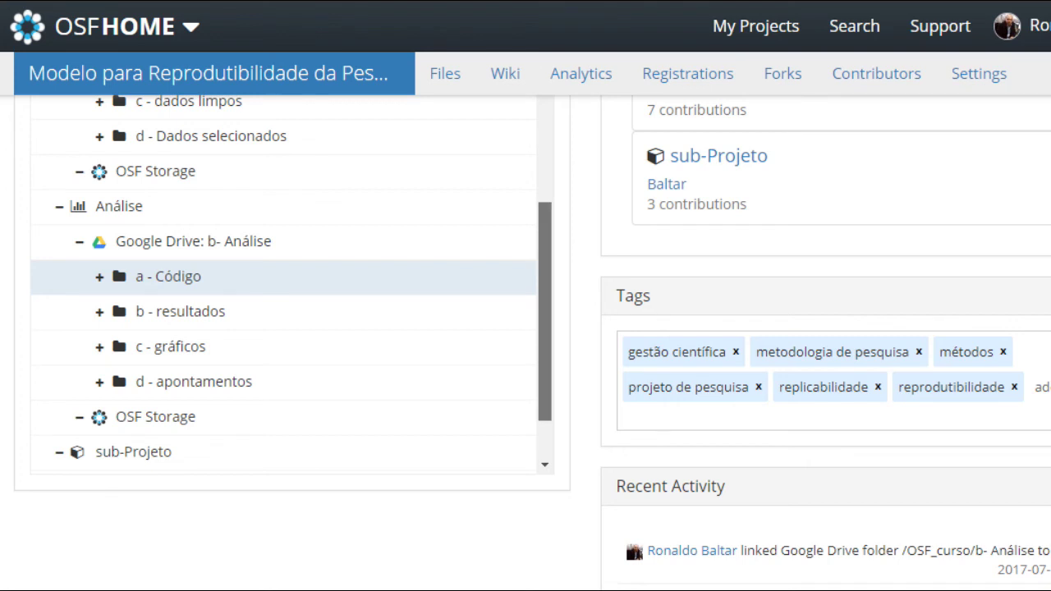
scroll(291, 280, down, 1)
scroll(292, 279, up, 1)
scroll(292, 280, up, 1)
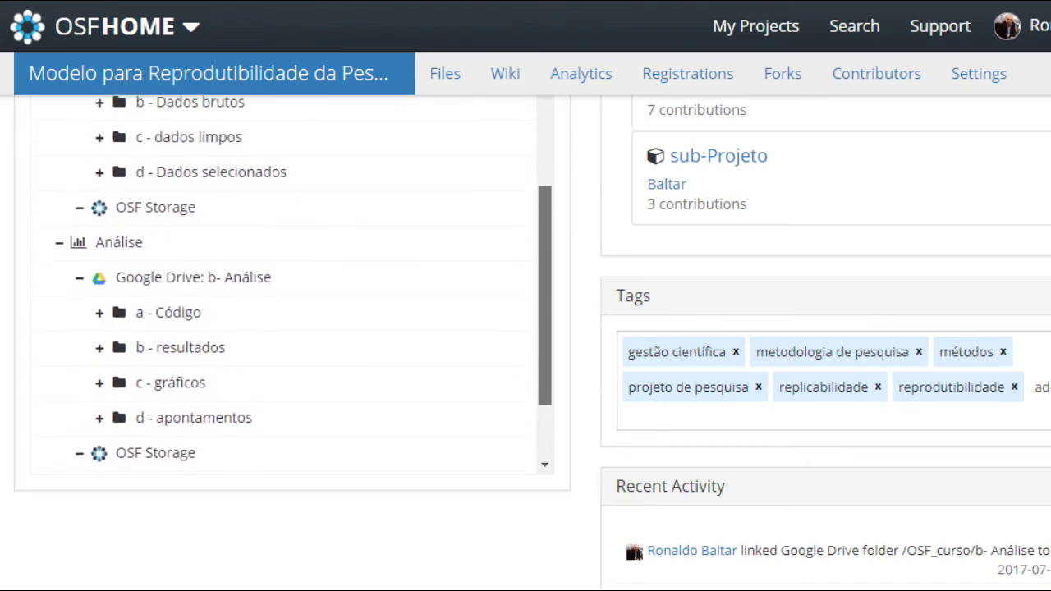